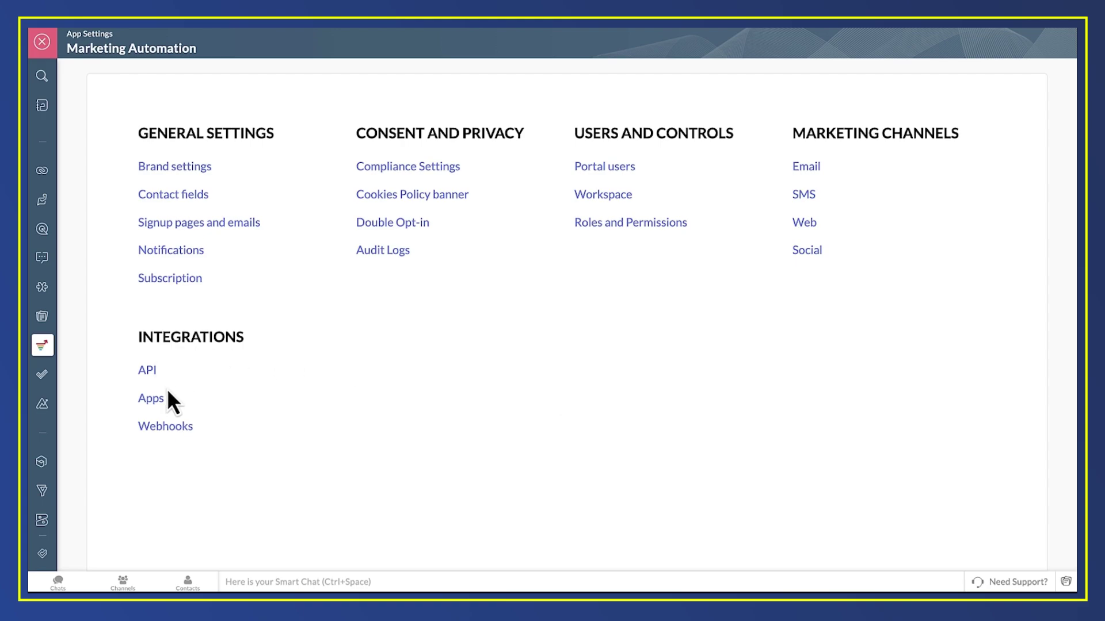
Step: Open the connected Apps integrations in Zoho Marketing Automation
left_click(151, 401)
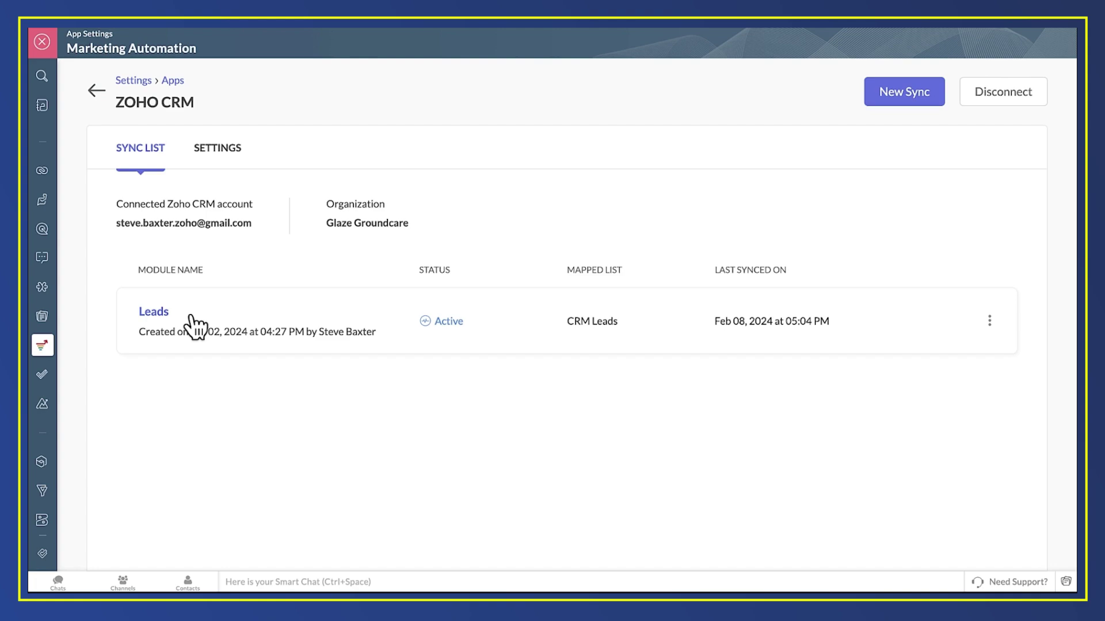
Step: Create a new sync of the Contacts module into the CRM Contacts list, then proceed to field mapping
left_click(886, 95)
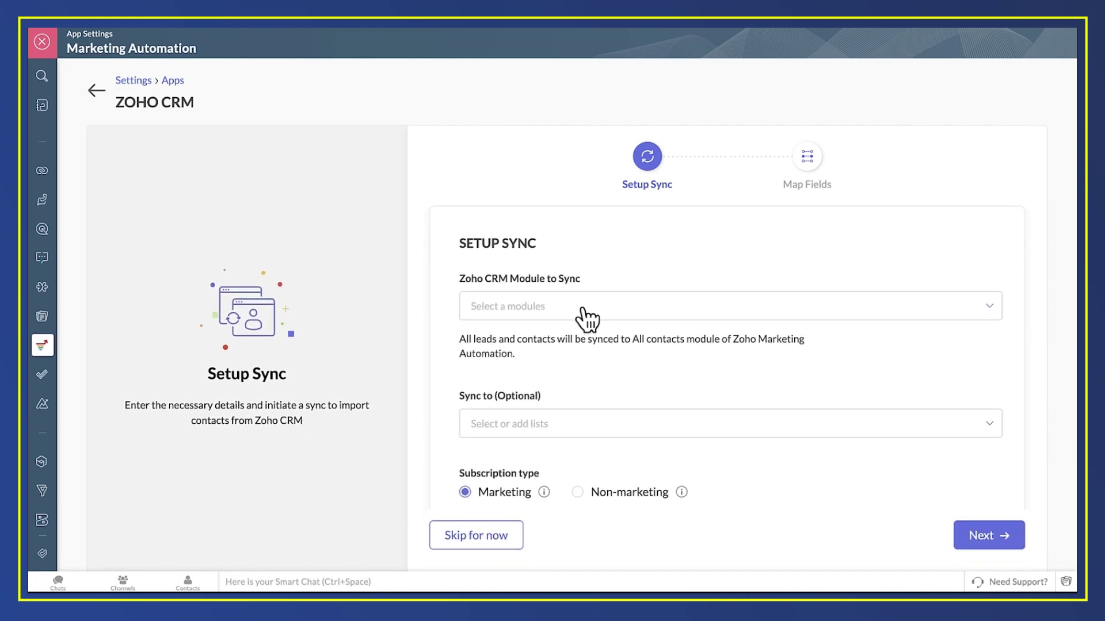
left_click(587, 316)
left_click(509, 341)
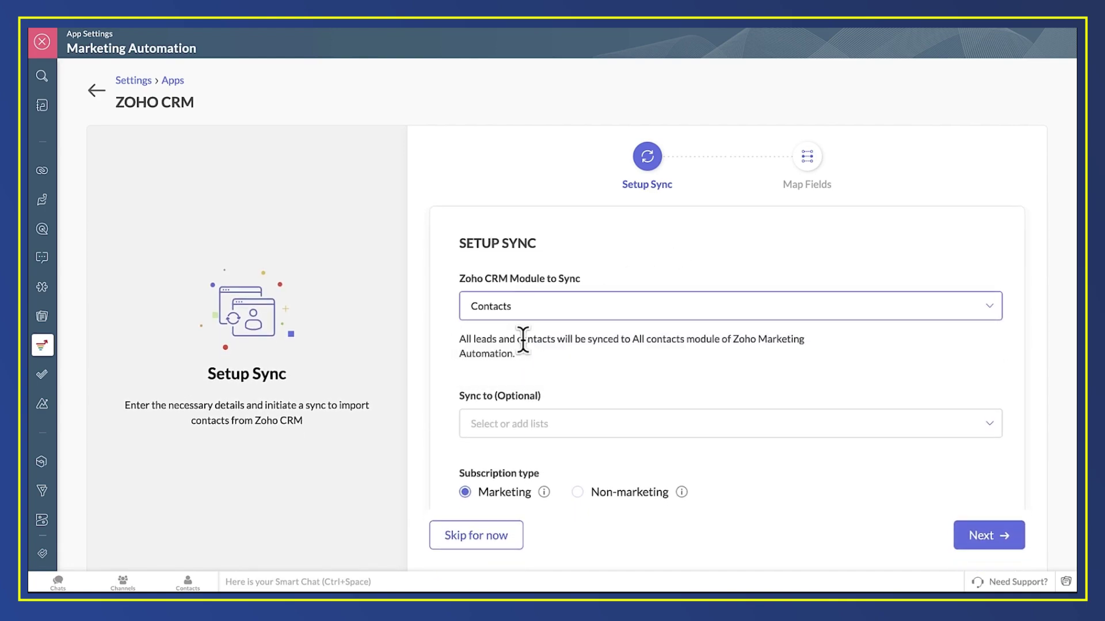
left_click(521, 427)
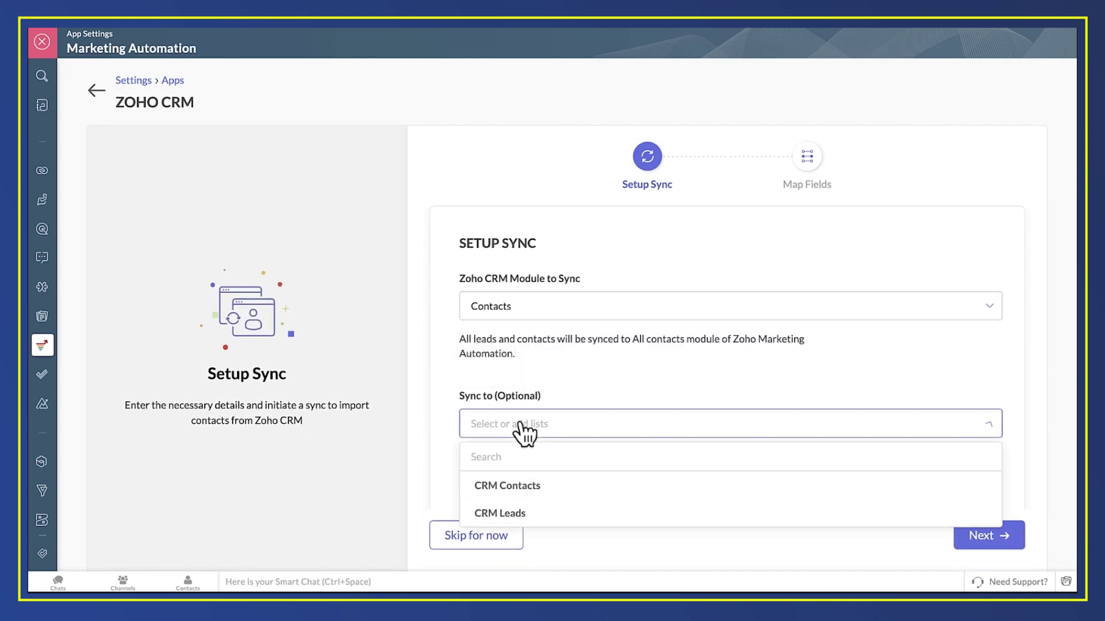
left_click(512, 485)
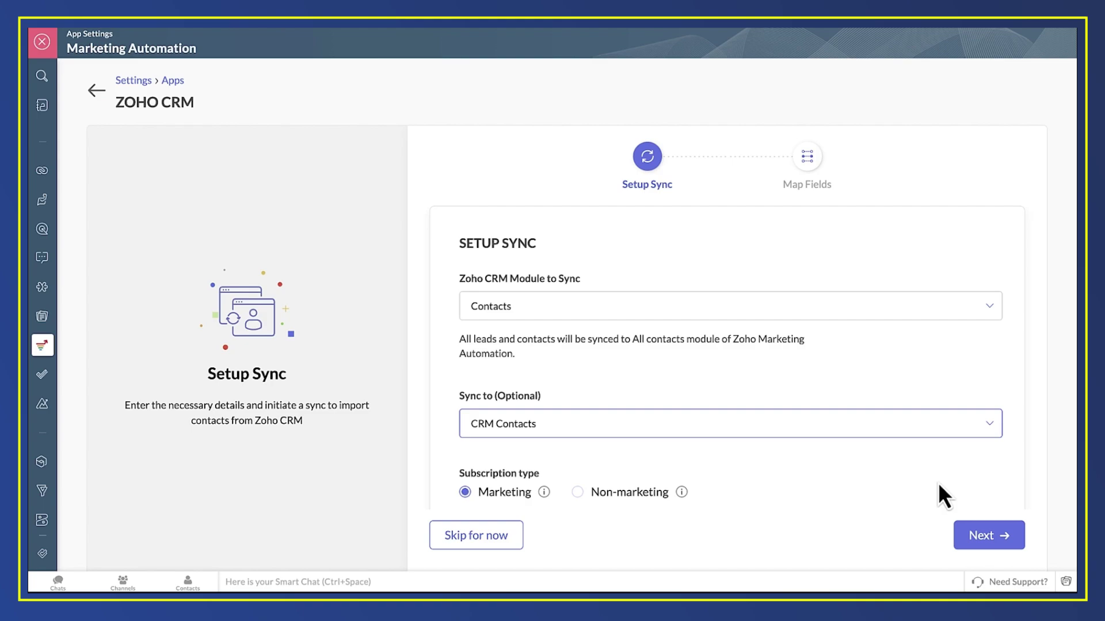
left_click(978, 542)
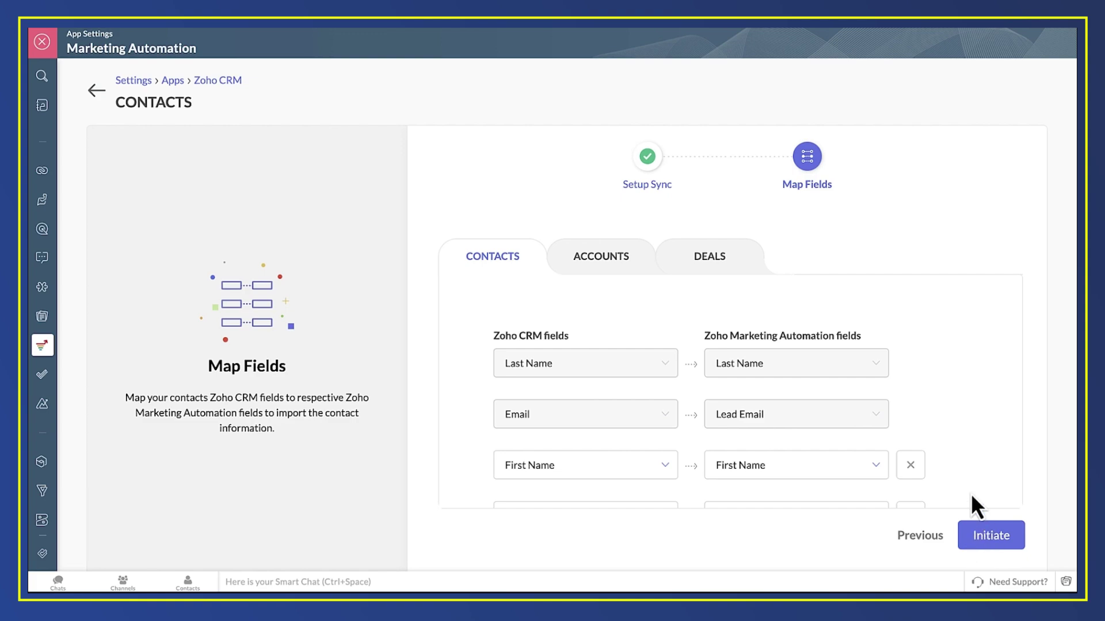
Step: Scroll the Contacts field mappings down to the Mailing Country to Country row
scroll(946, 409, "down", 5)
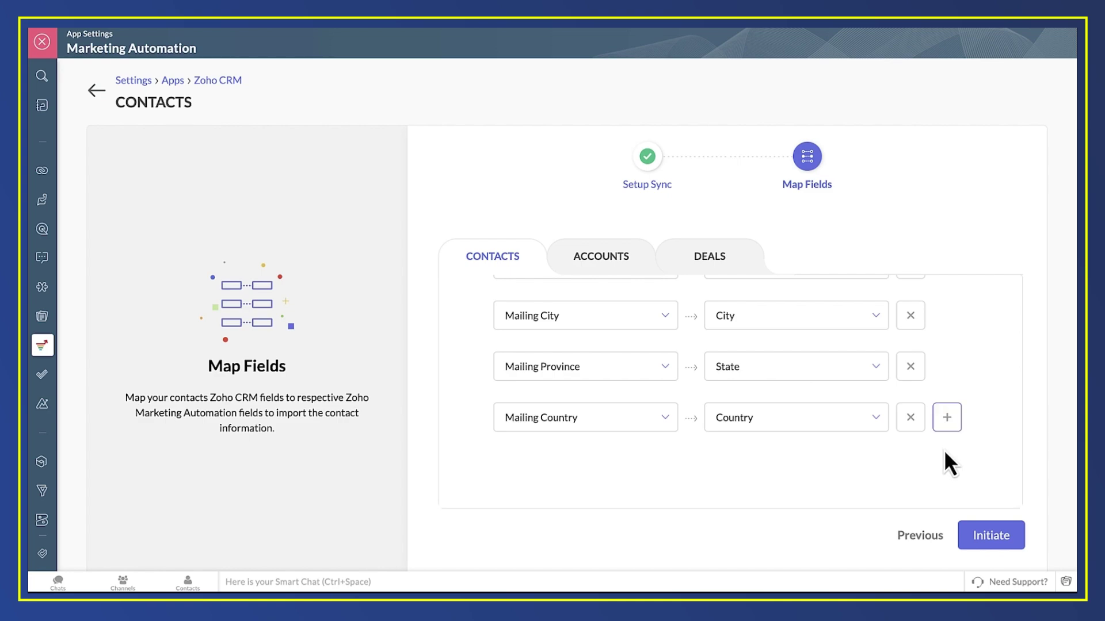
scroll(958, 419, "up", 4)
scroll(958, 419, "down", 2)
scroll(960, 423, "down", 1)
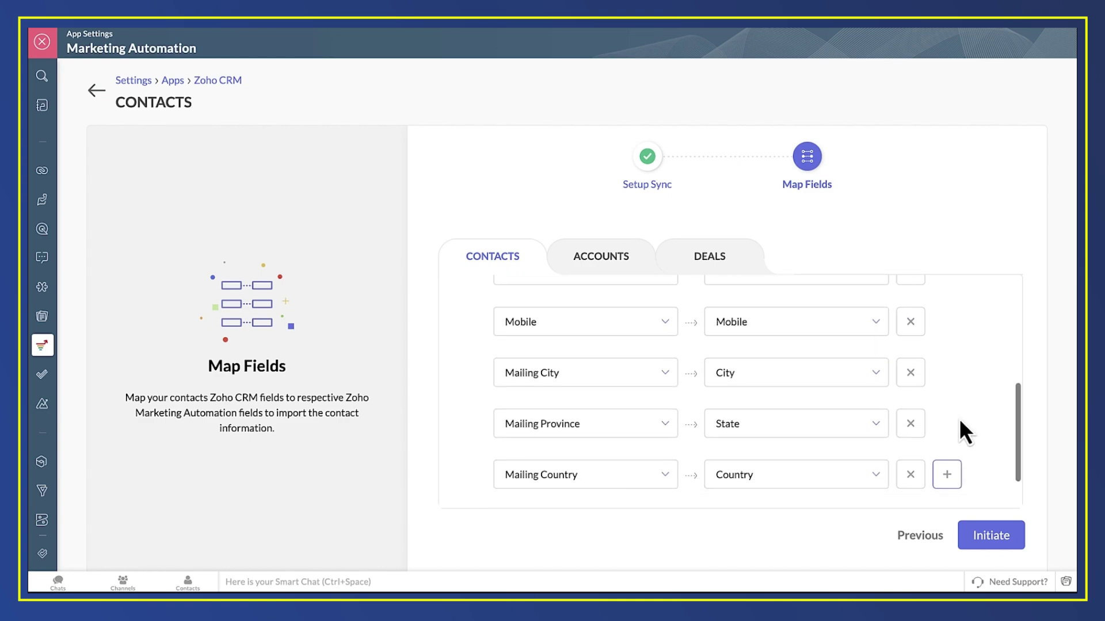
scroll(960, 423, "down", 1)
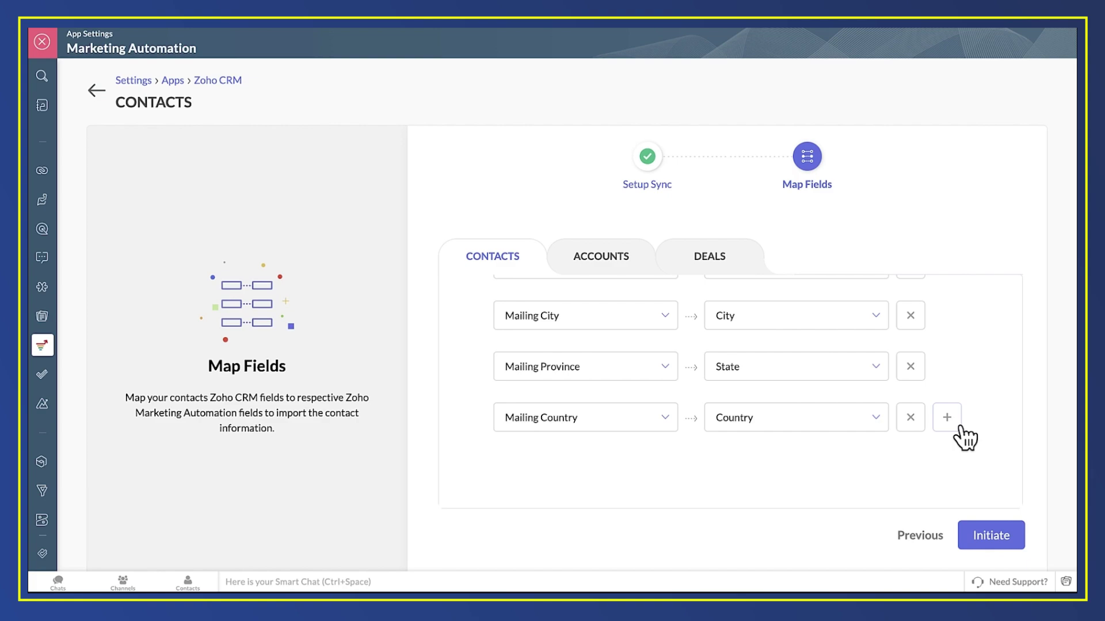
Step: Add a mapping row pairing CRM Date of Birth with Marketing Automation Date of Birth
left_click(946, 419)
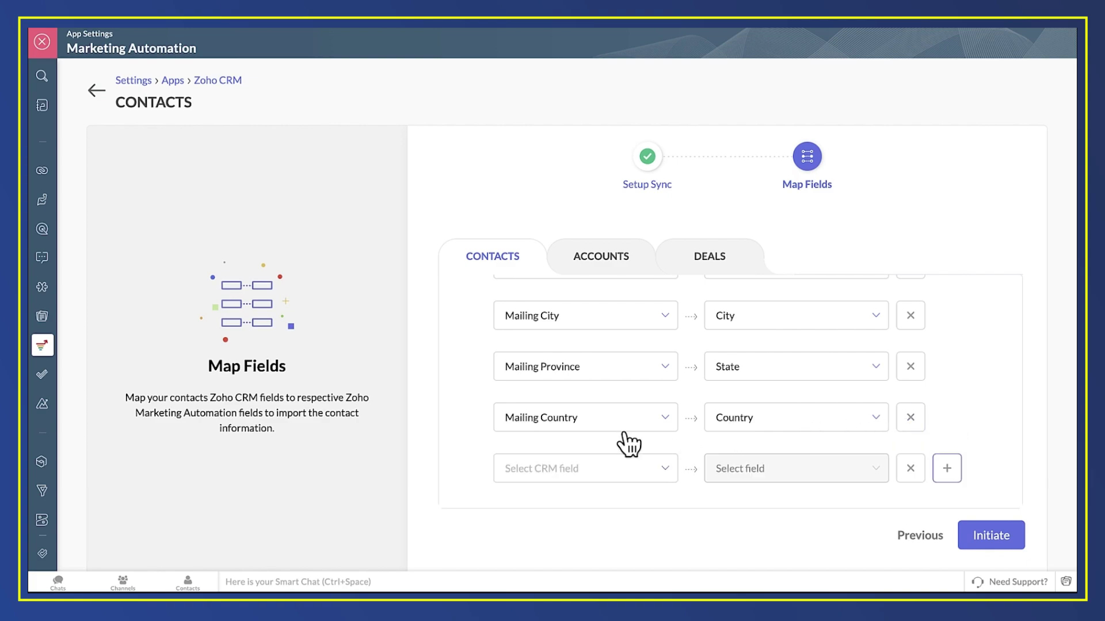
scroll(520, 481, "down", 1)
left_click(546, 431)
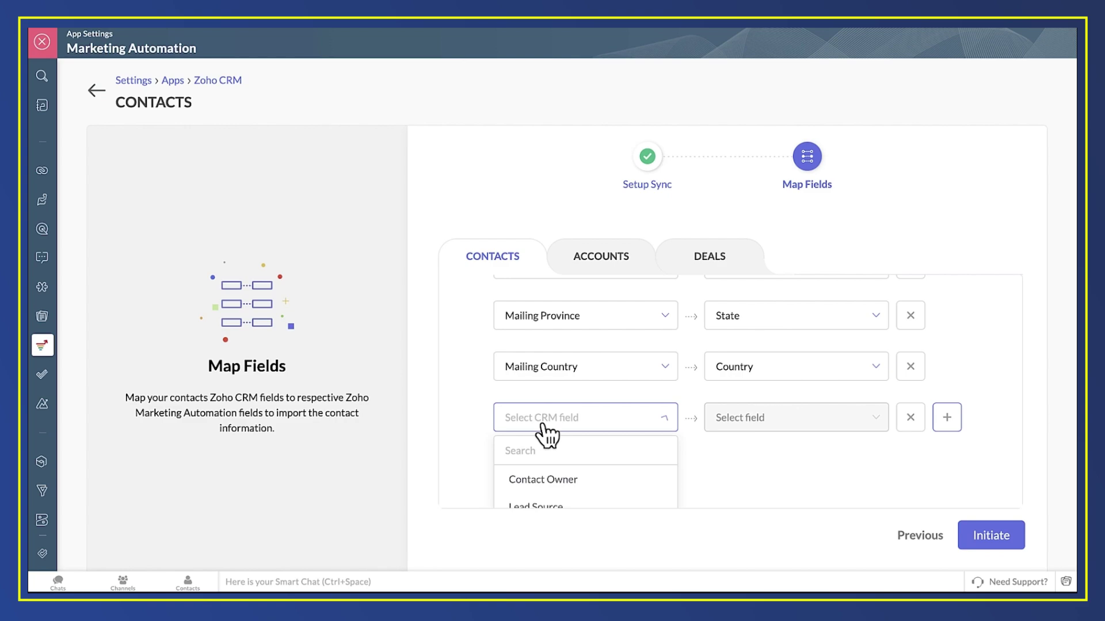
scroll(537, 458, "down", 2)
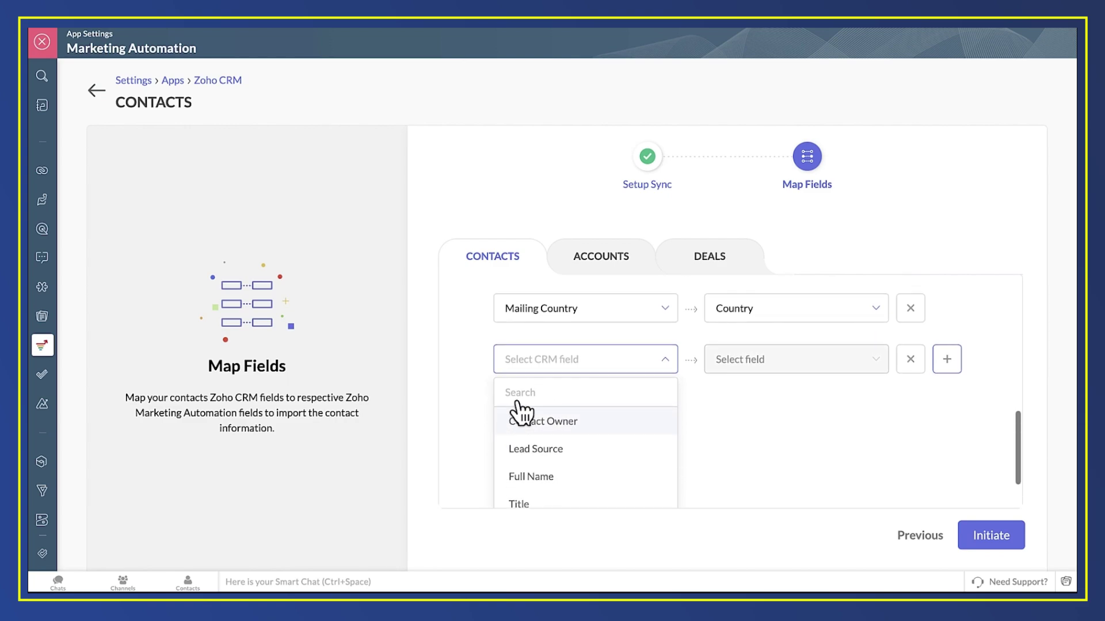
left_click(521, 397)
type("bi")
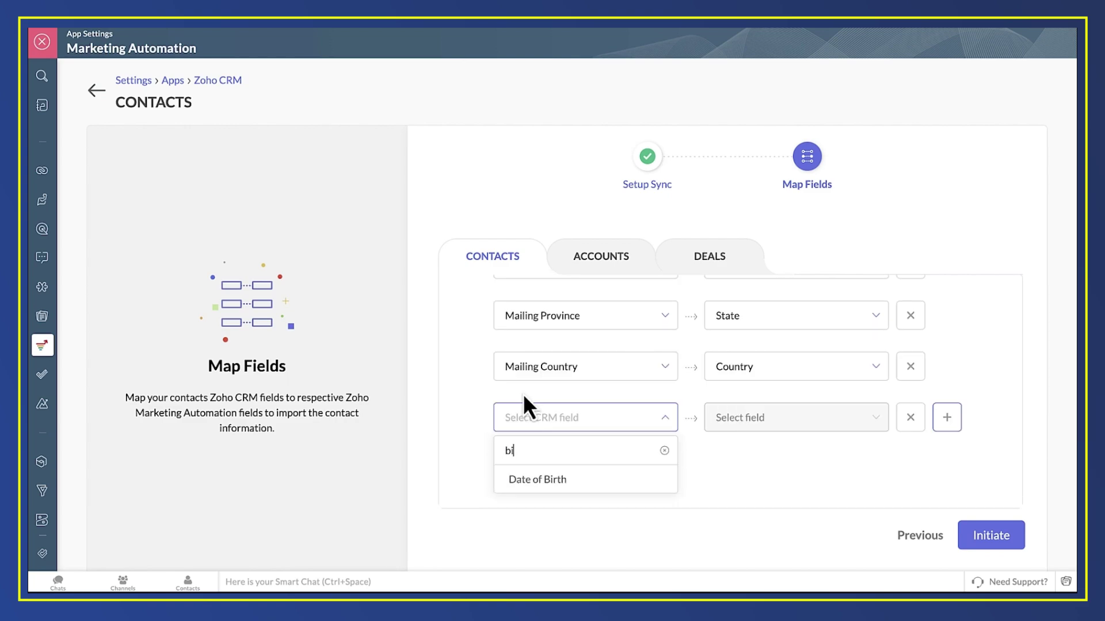
type("r")
left_click(535, 481)
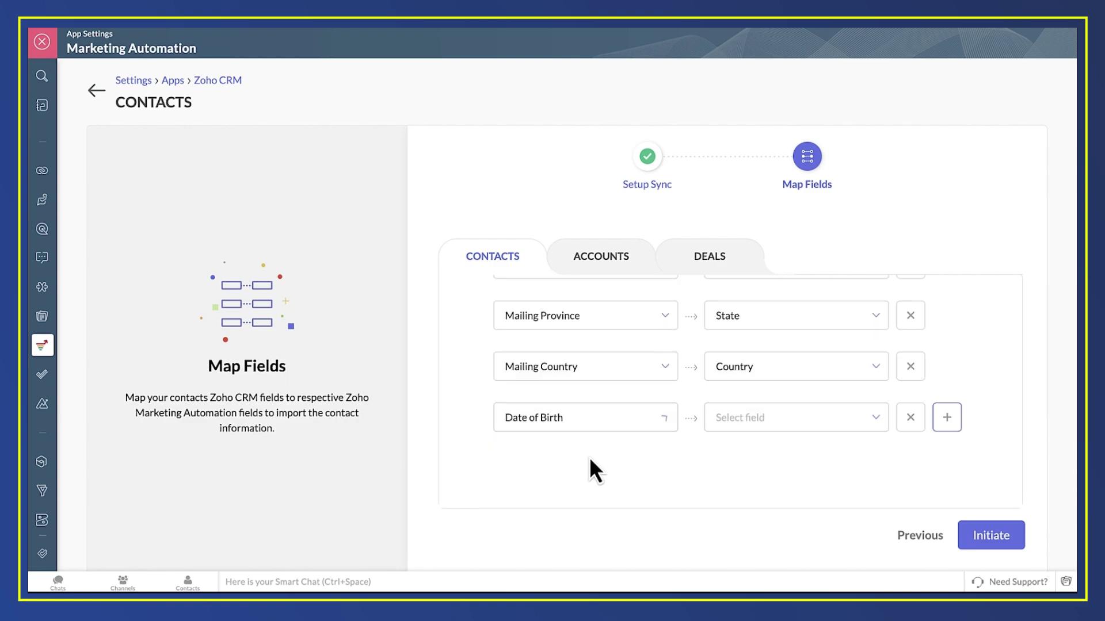
left_click(748, 422)
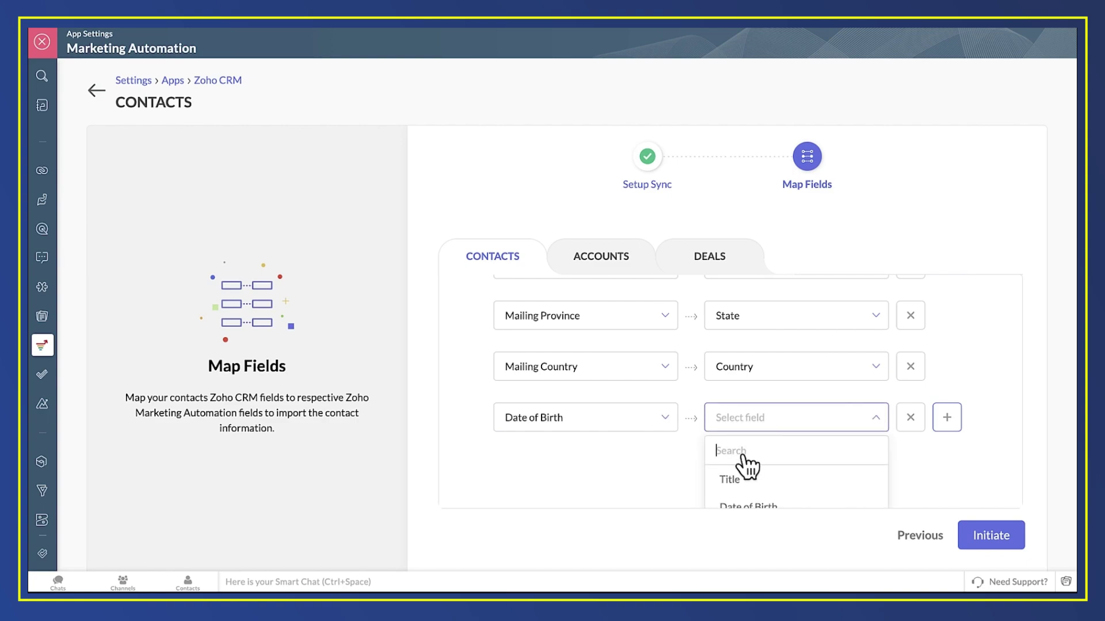
type("bir")
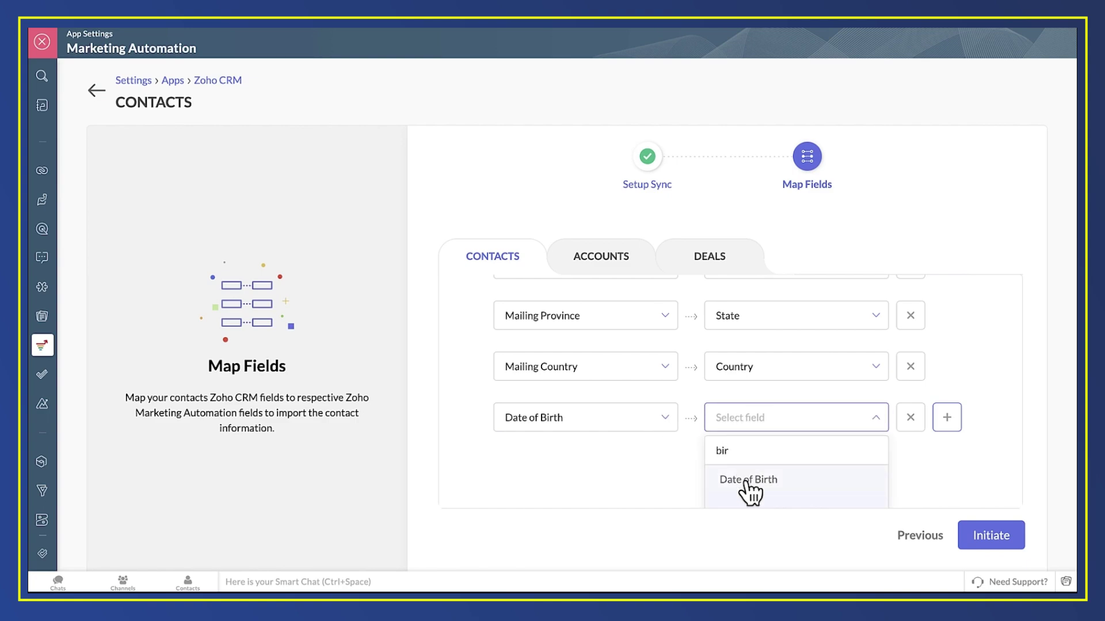
left_click(748, 481)
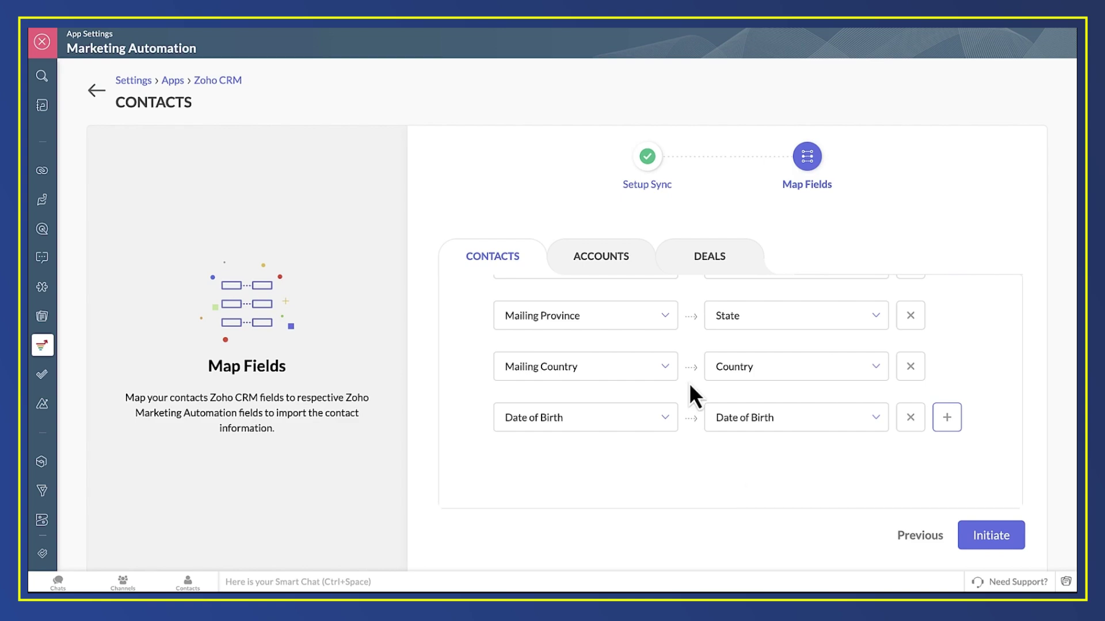
Step: Review the Accounts field mappings, then the Deals field mappings
left_click(607, 260)
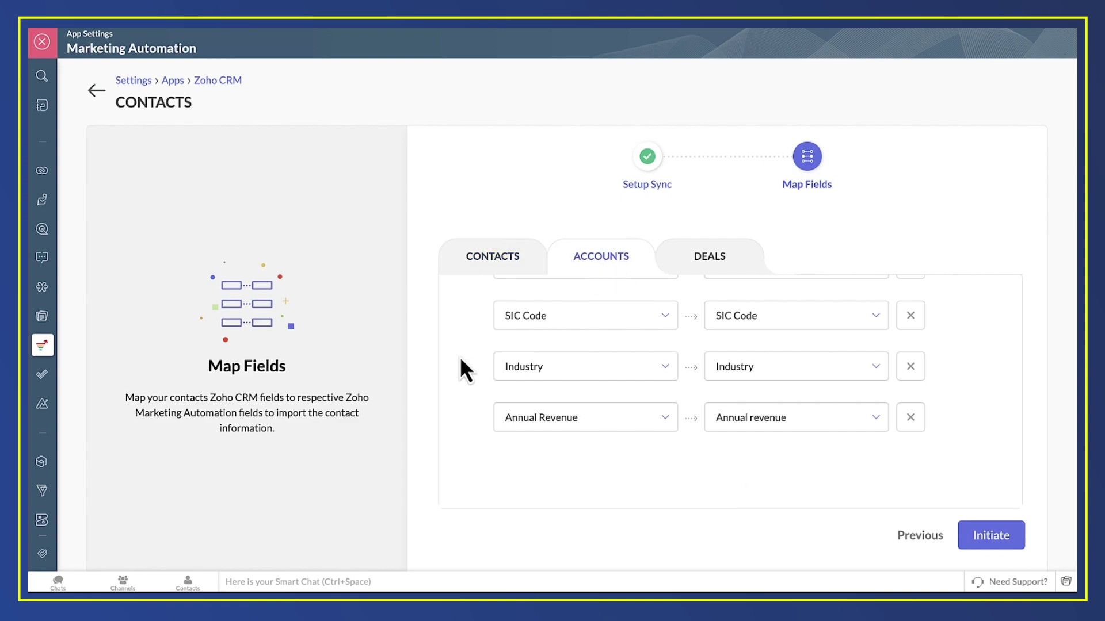
scroll(461, 356, "up", 10)
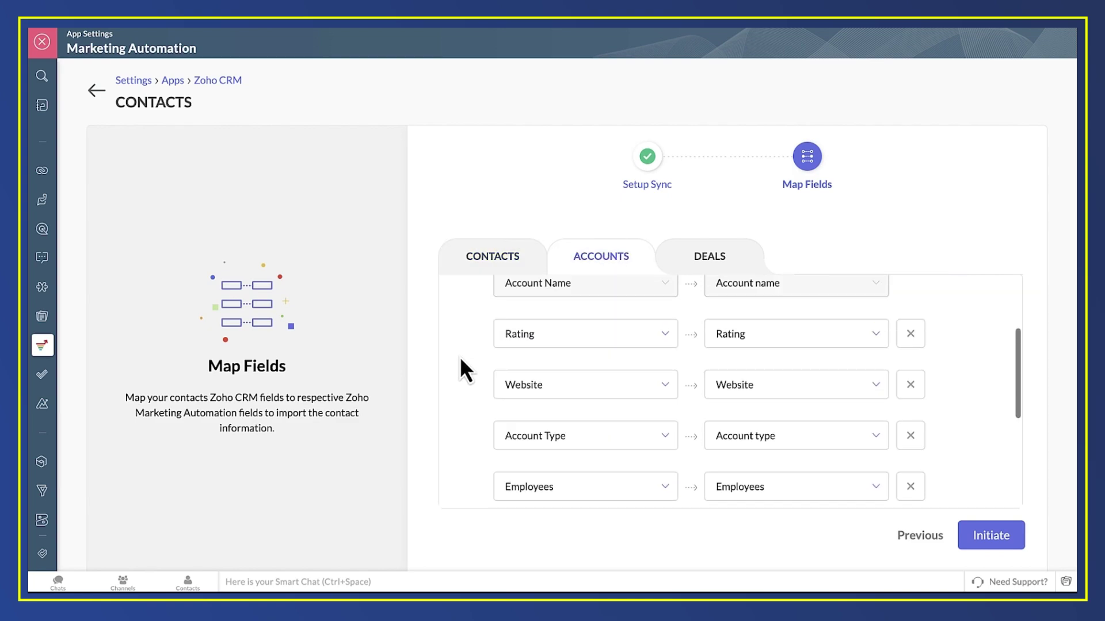
left_click(716, 272)
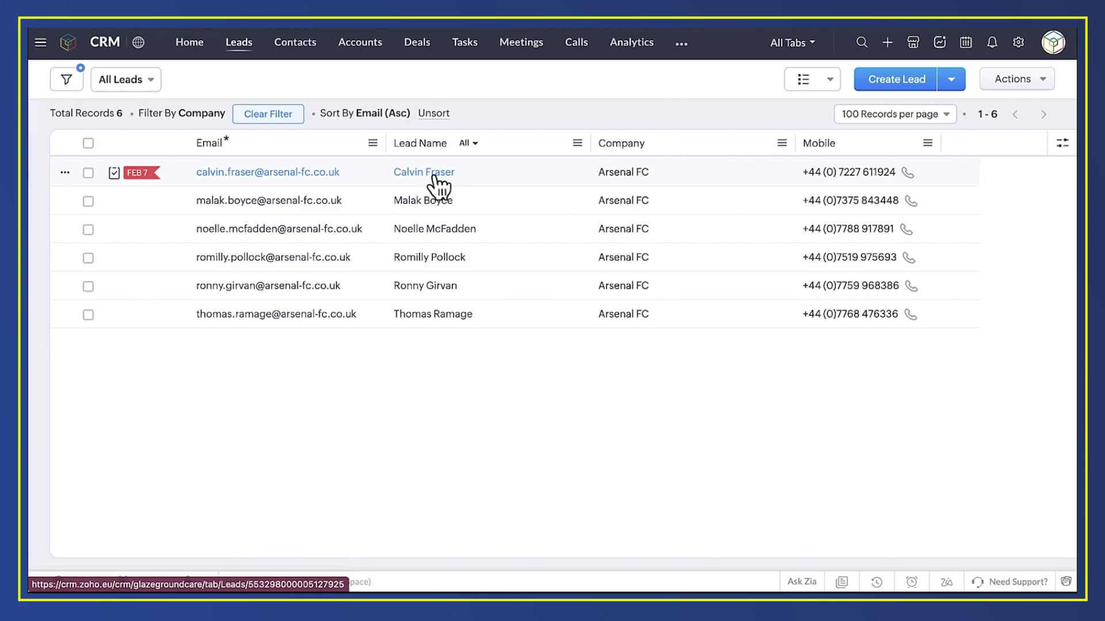
Step: Change the first Arsenal FC lead's mobile number so it ends in 99
left_click(433, 174)
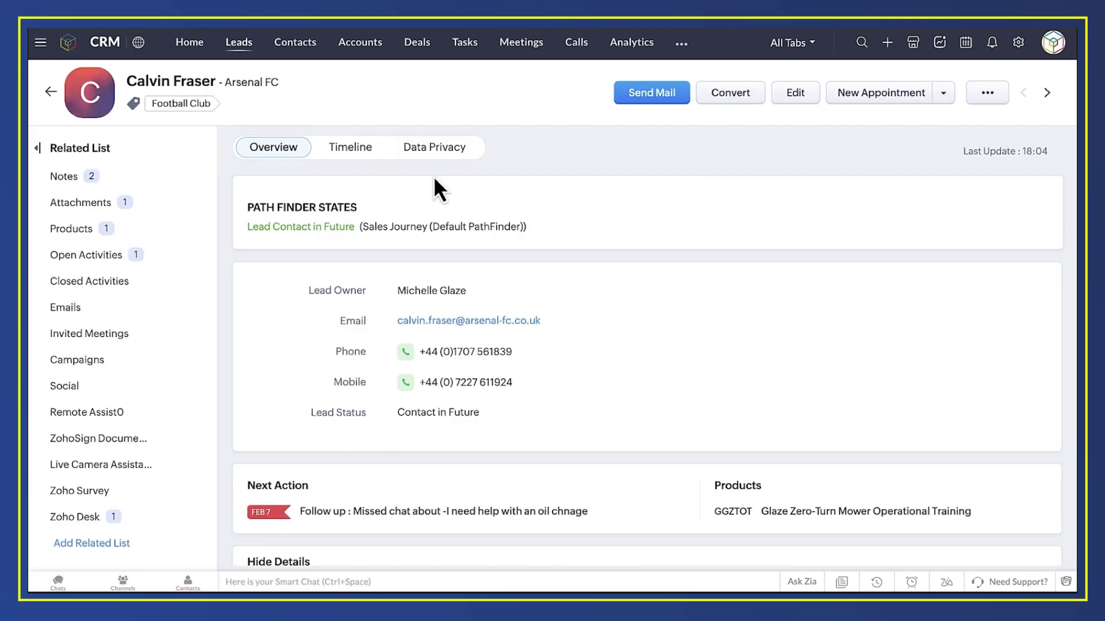
left_click(526, 384)
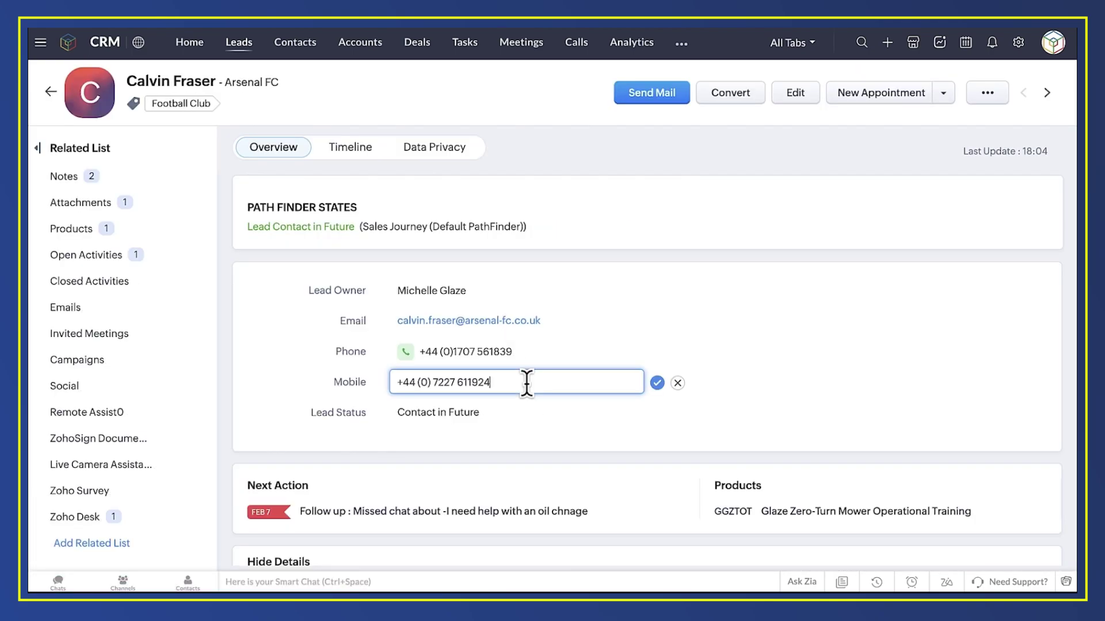
key("BackSpace")
key("BackSpace")
type("99")
left_click(657, 383)
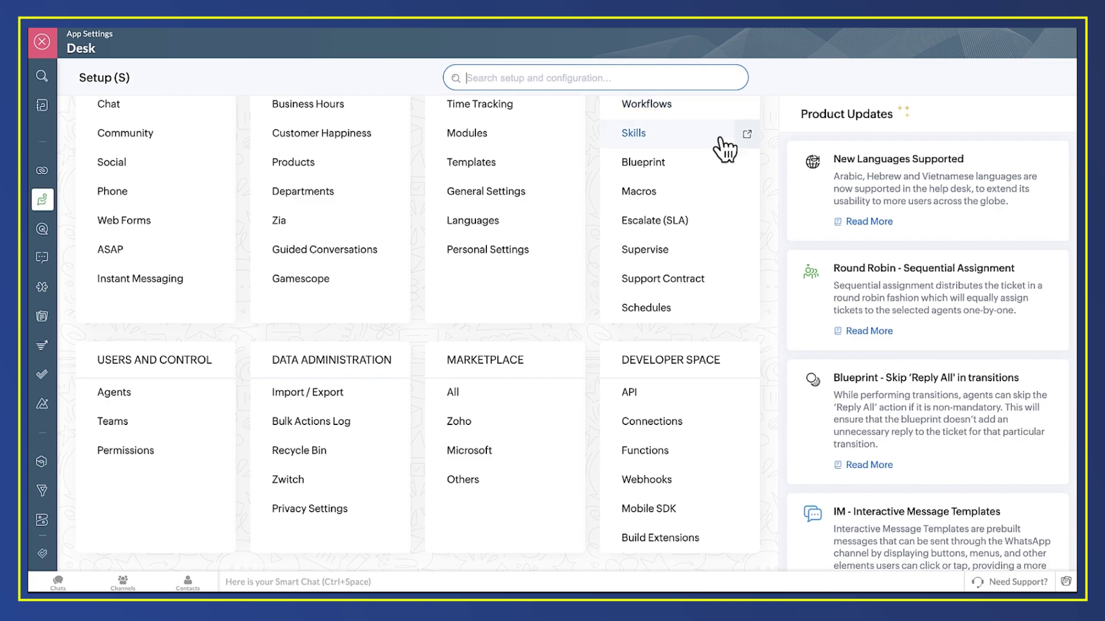
Step: Open the Zoho CRM integration from Desk's Zoho apps in the Marketplace
left_click(464, 424)
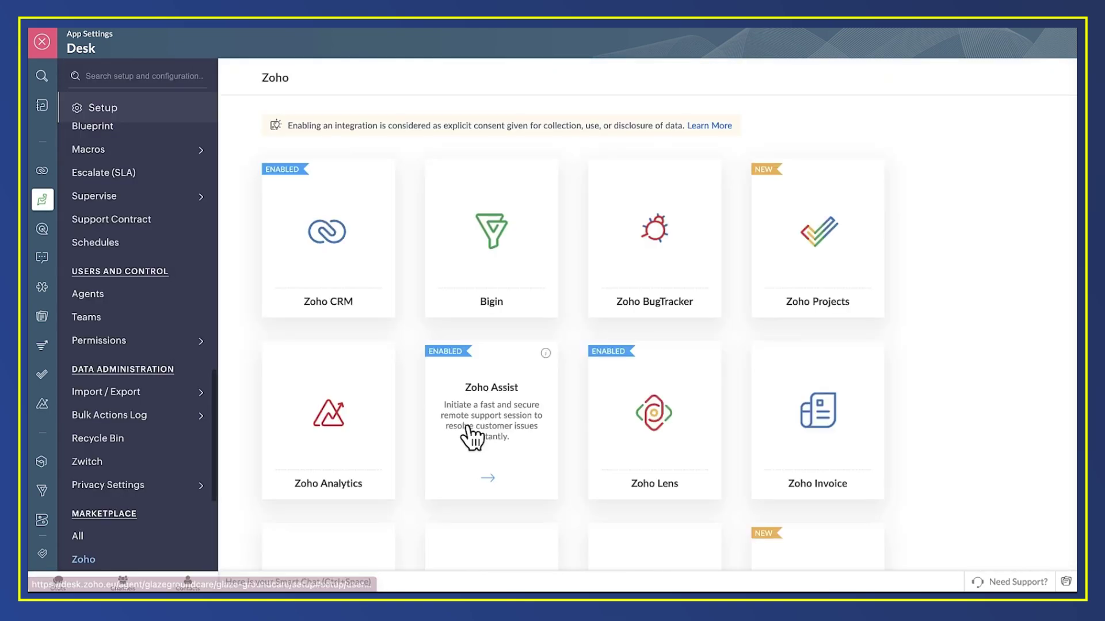
left_click(351, 259)
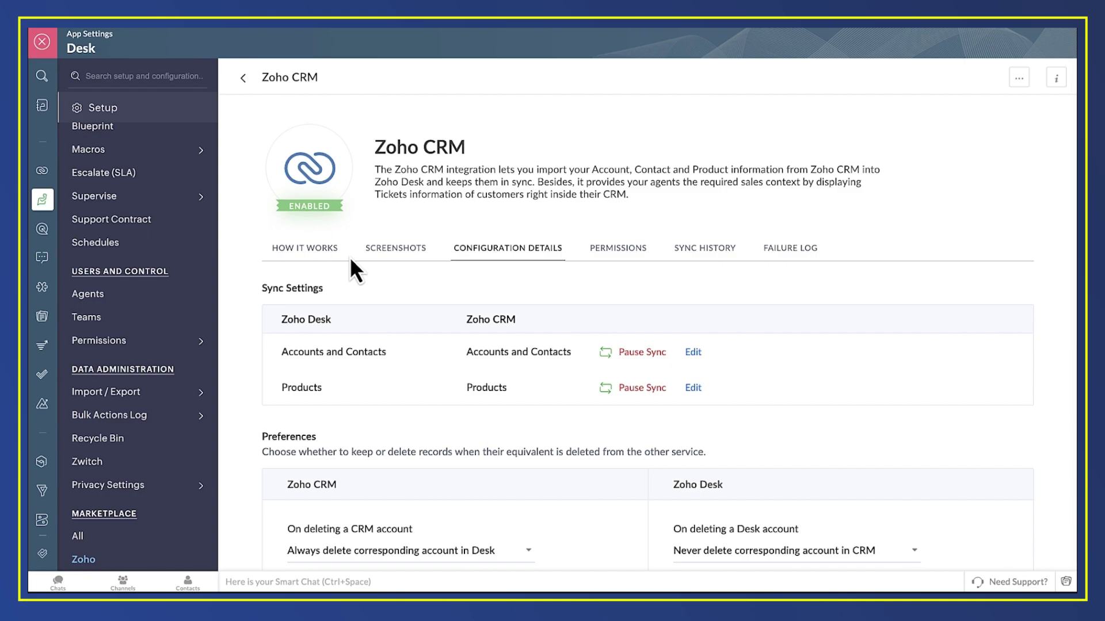
Step: Edit the Accounts and Contacts sync settings and show the 'On deleting a CRM account' options
left_click_drag(459, 346, 567, 349)
left_click_drag(507, 387, 469, 381)
left_click(694, 355)
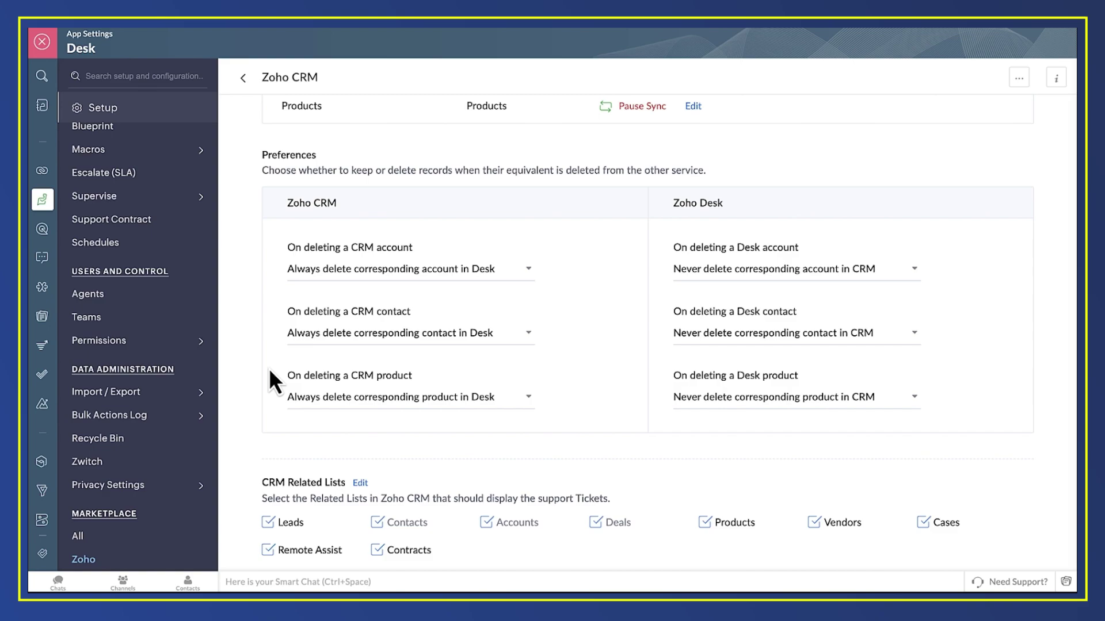
left_click(345, 275)
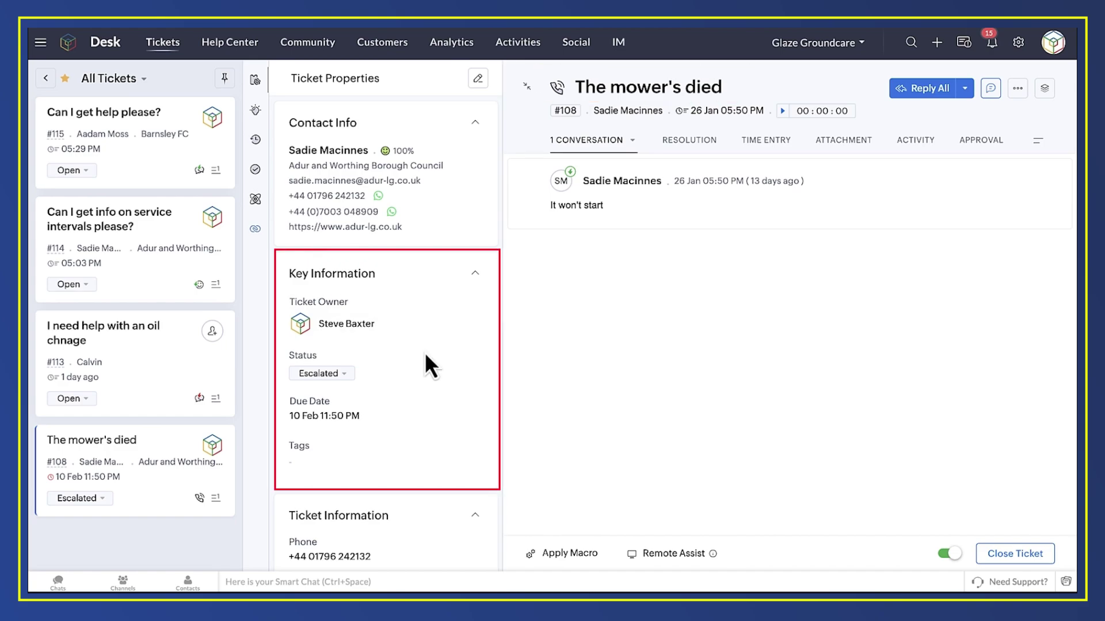
Step: Set ticket #108's due date to 29 February 2024
left_click(408, 423)
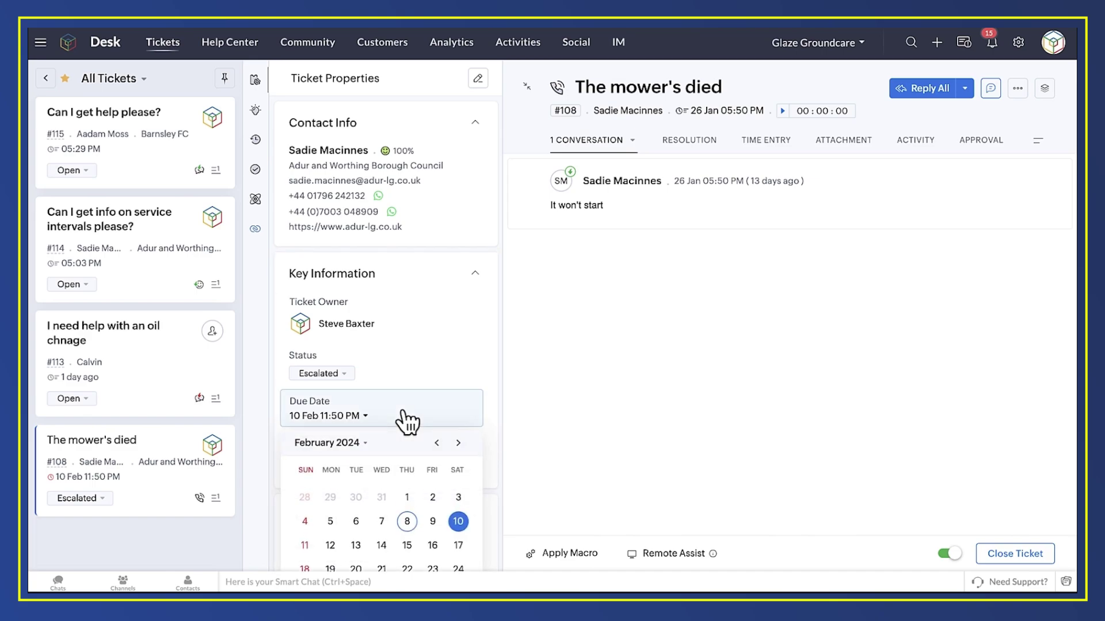
scroll(401, 510, "down", 2)
scroll(397, 501, "down", 2)
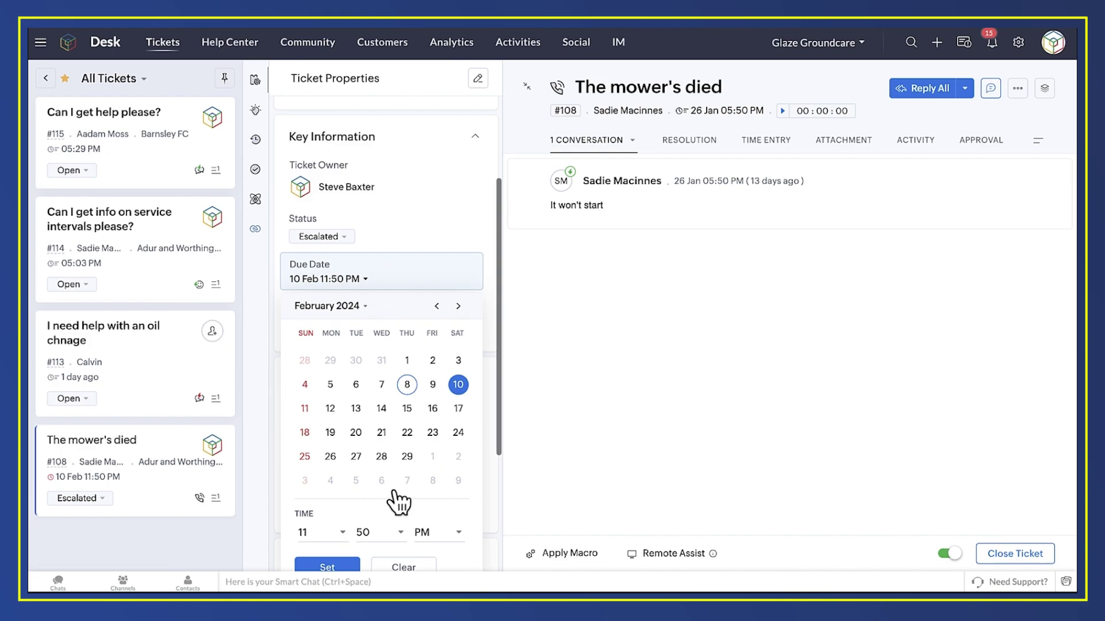
left_click(406, 458)
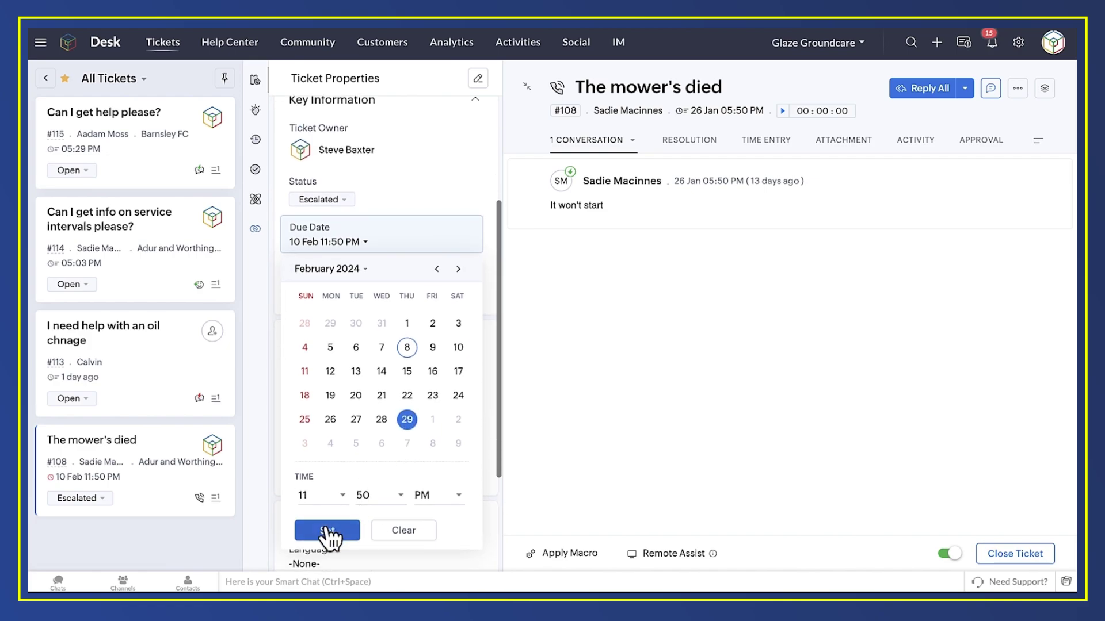
left_click(327, 544)
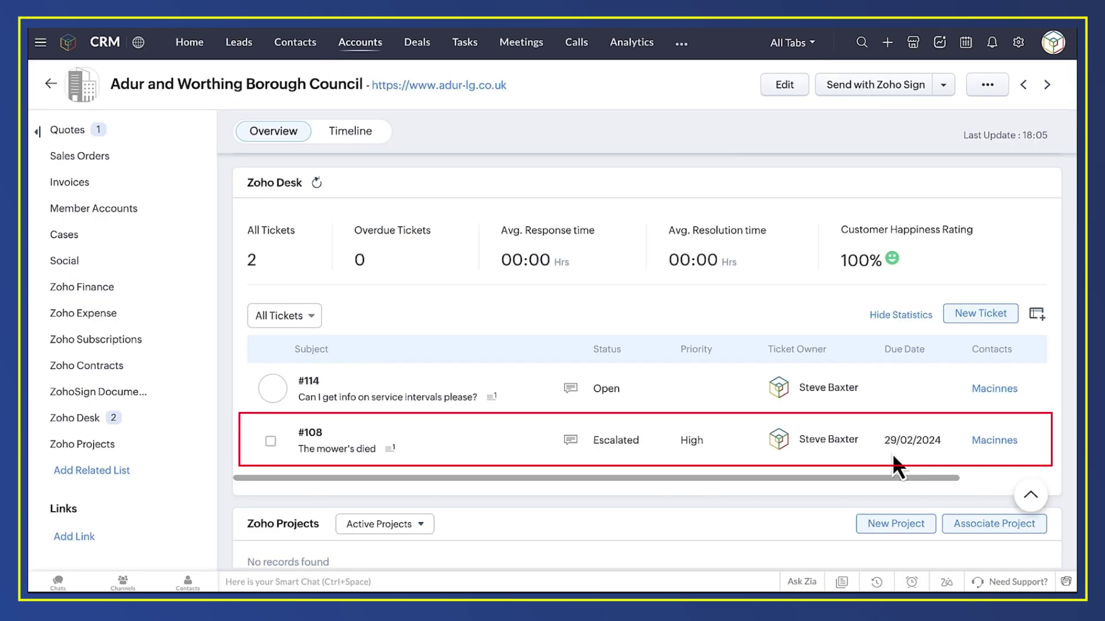
Step: Change the Adur and Worthing Borough Council account's phone number to end in 999
scroll(863, 449, "up", 10)
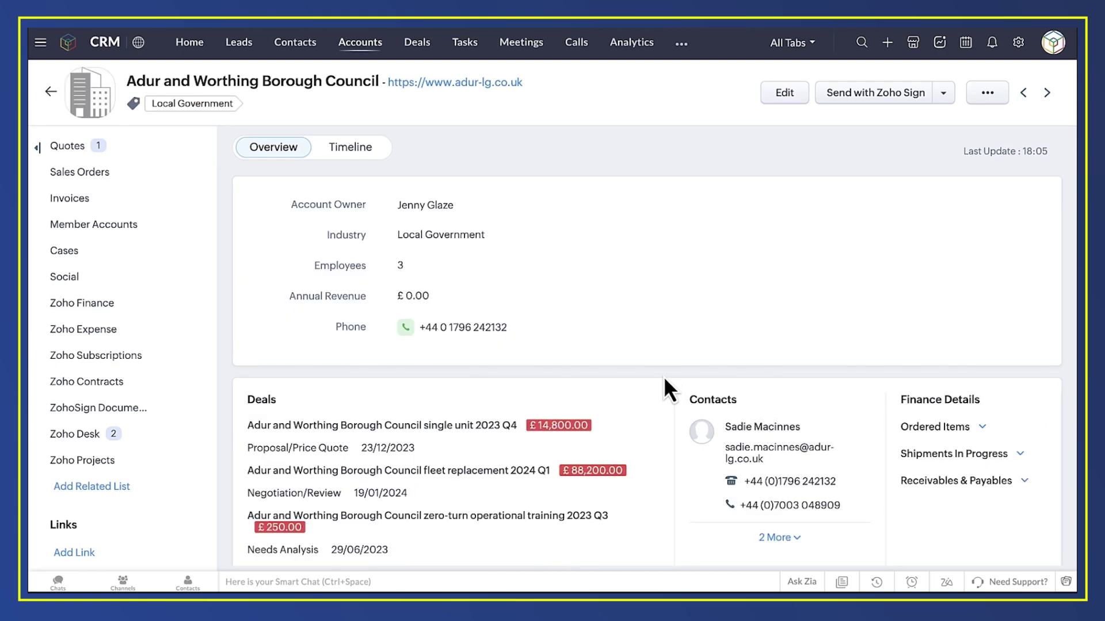
left_click(551, 329)
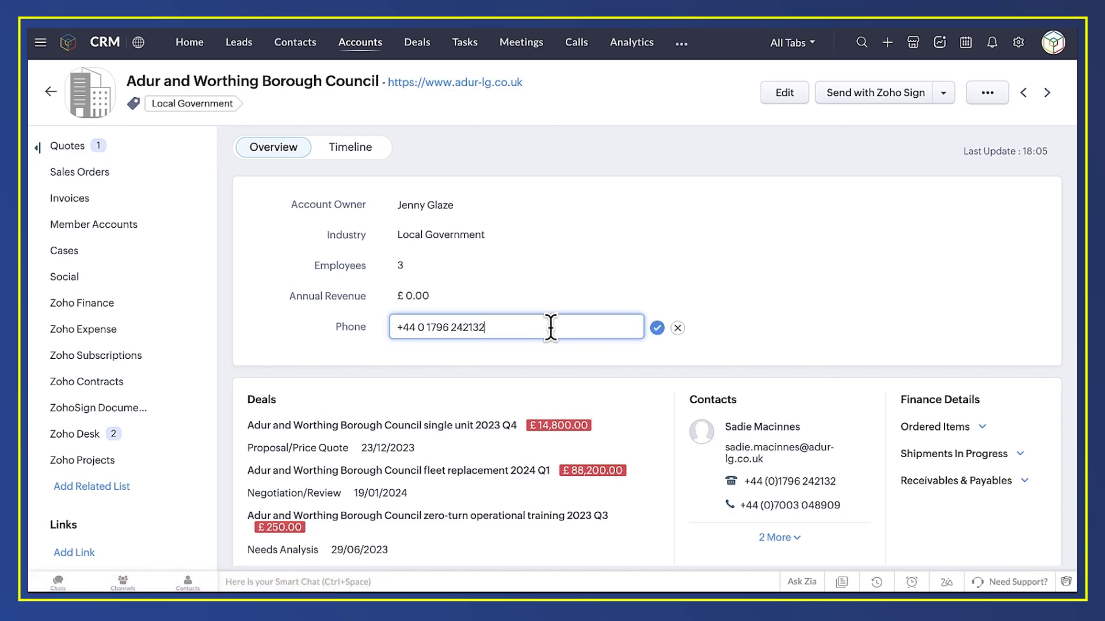
key("BackSpace")
key("BackSpace")
key("BackSpace")
type("999")
left_click(656, 329)
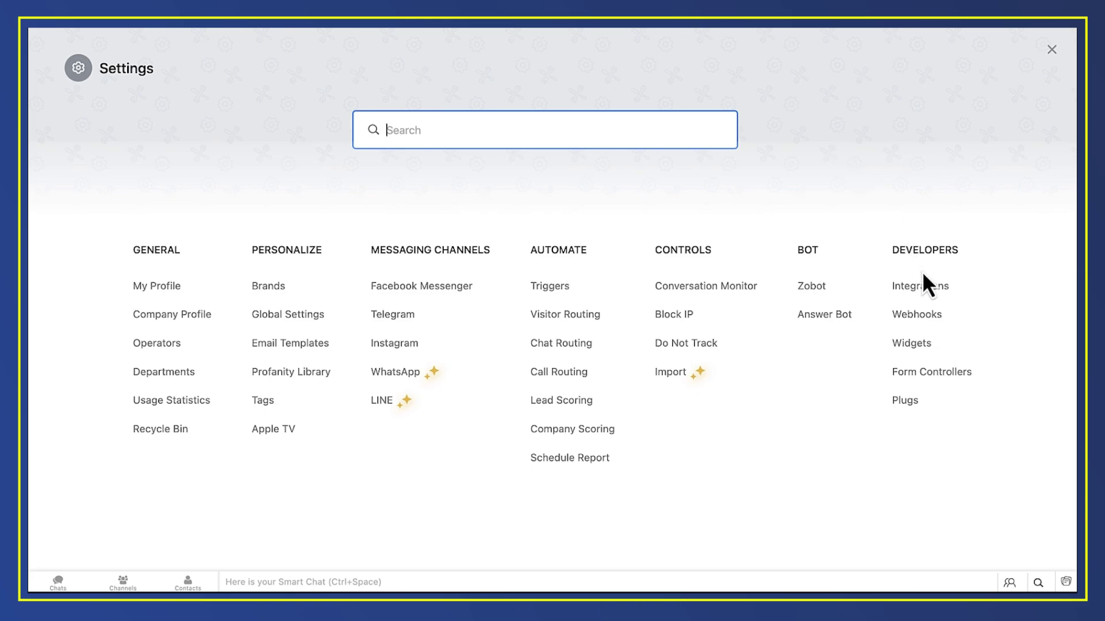
Step: Add the Zoho Desk integration from SalesIQ's Zoho Apps integrations marketplace
left_click(919, 287)
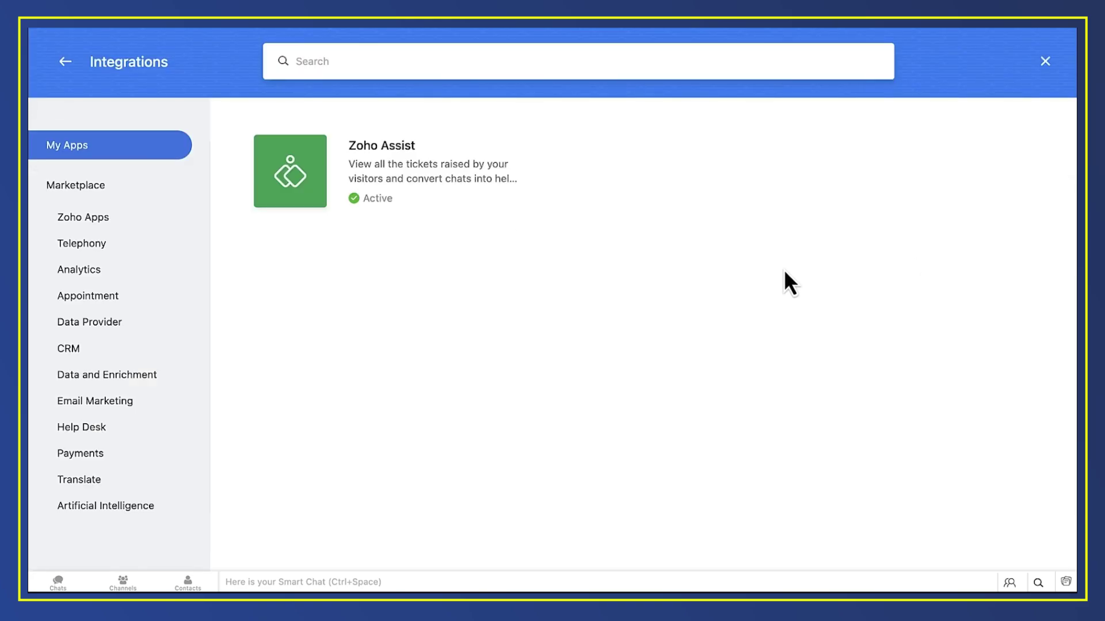
left_click(93, 217)
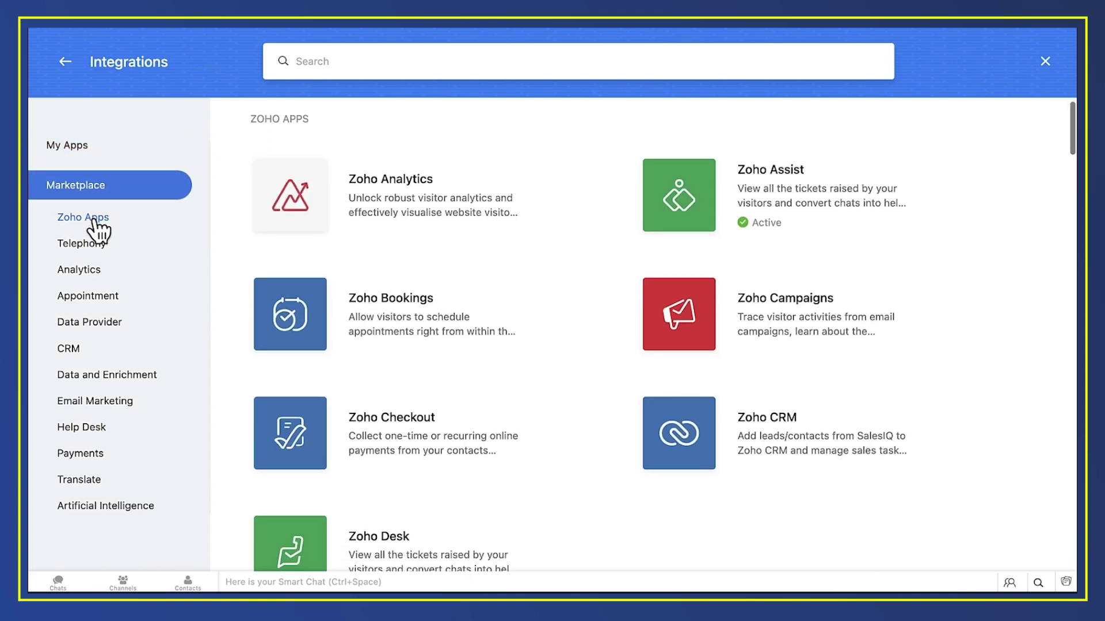
scroll(247, 278, "down", 1)
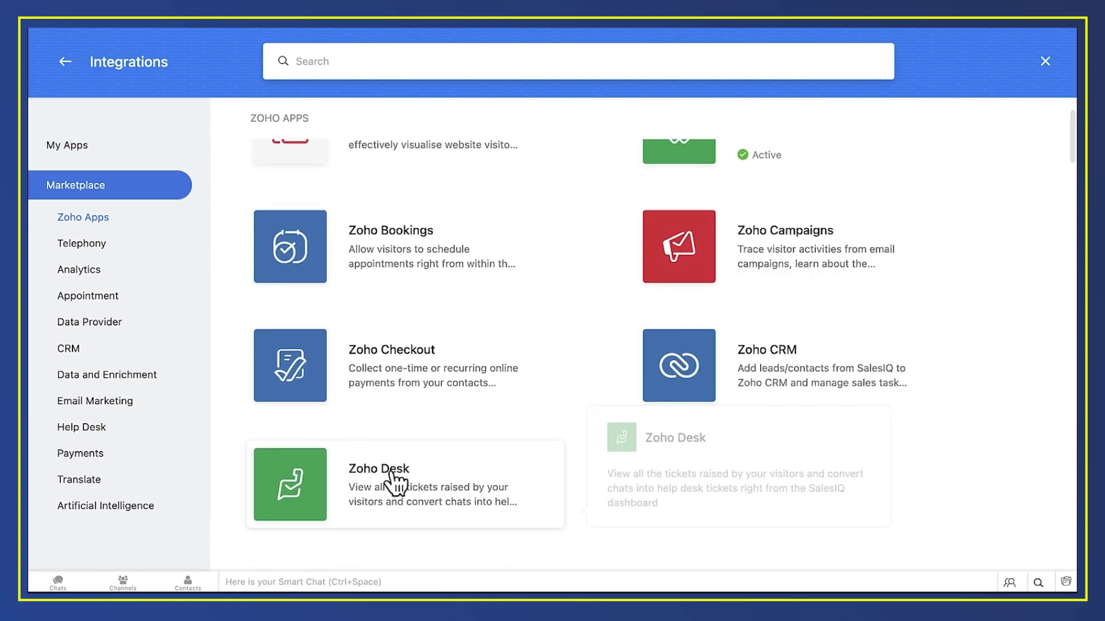
left_click(394, 415)
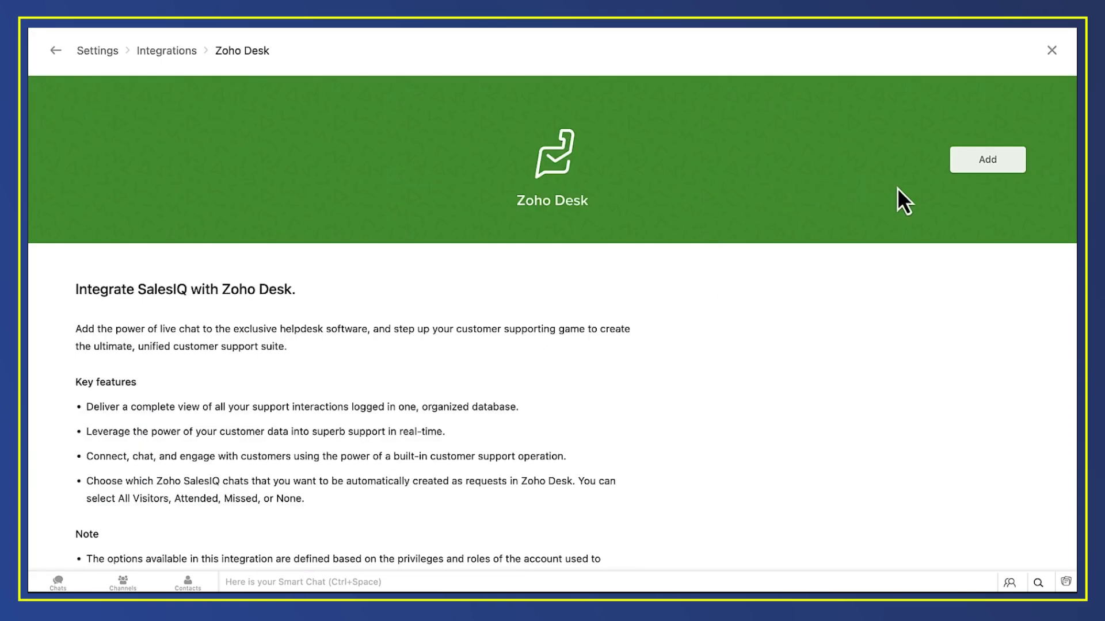
left_click(987, 165)
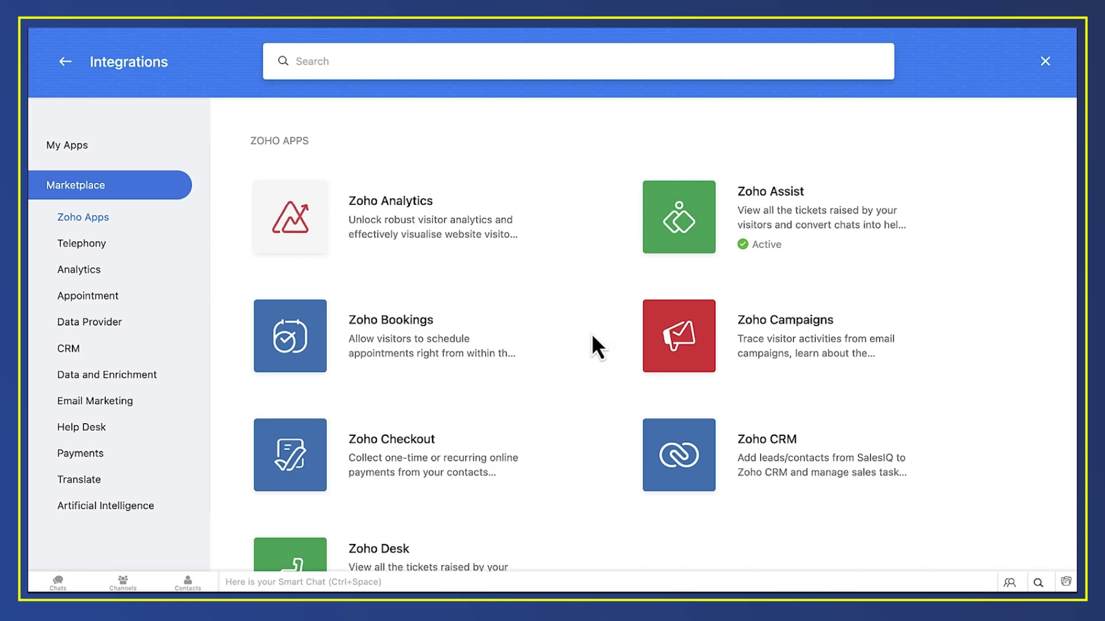
Step: Add the Zoho CRM integration from the Zoho Apps list in SalesIQ
left_click(697, 481)
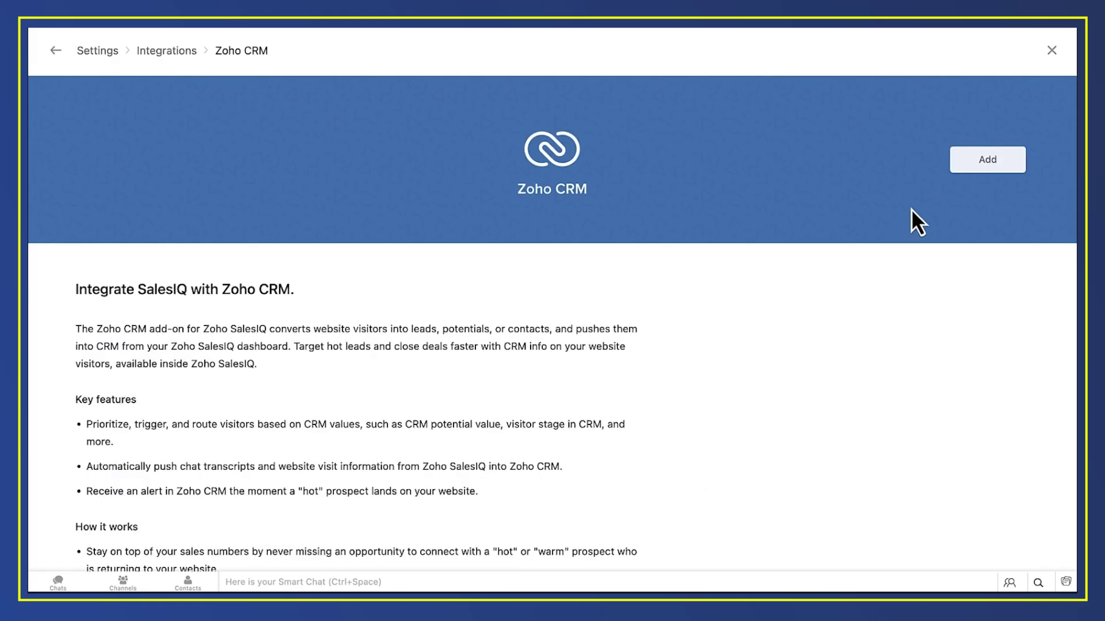
left_click(982, 164)
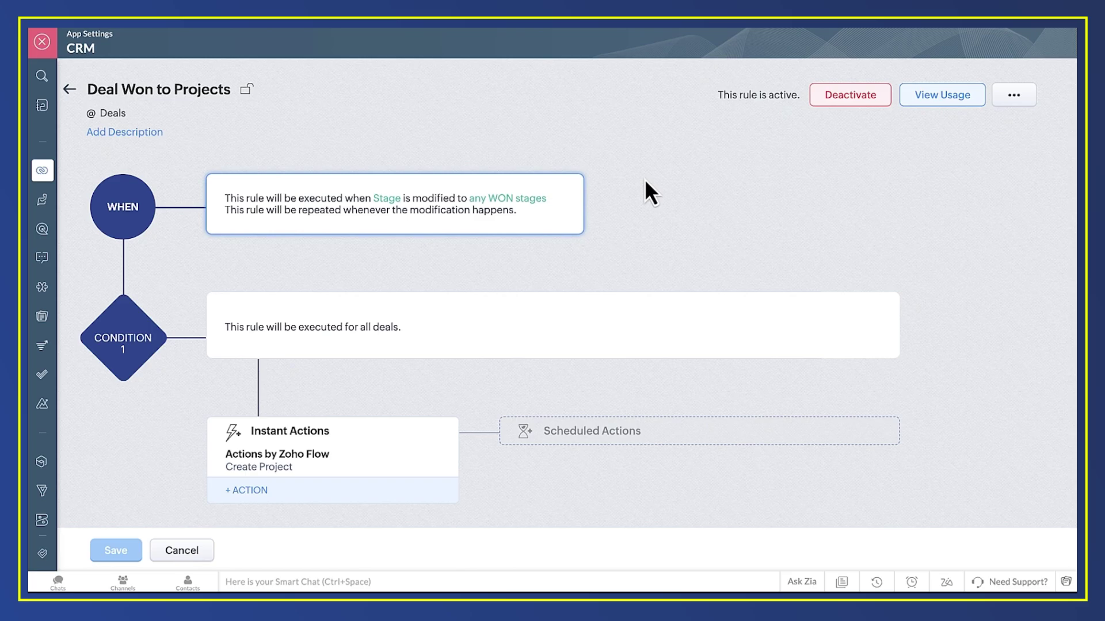
Step: Inspect the Deal Won to Projects trigger: Deal edits changing Stage to any WON stage
left_click(581, 184)
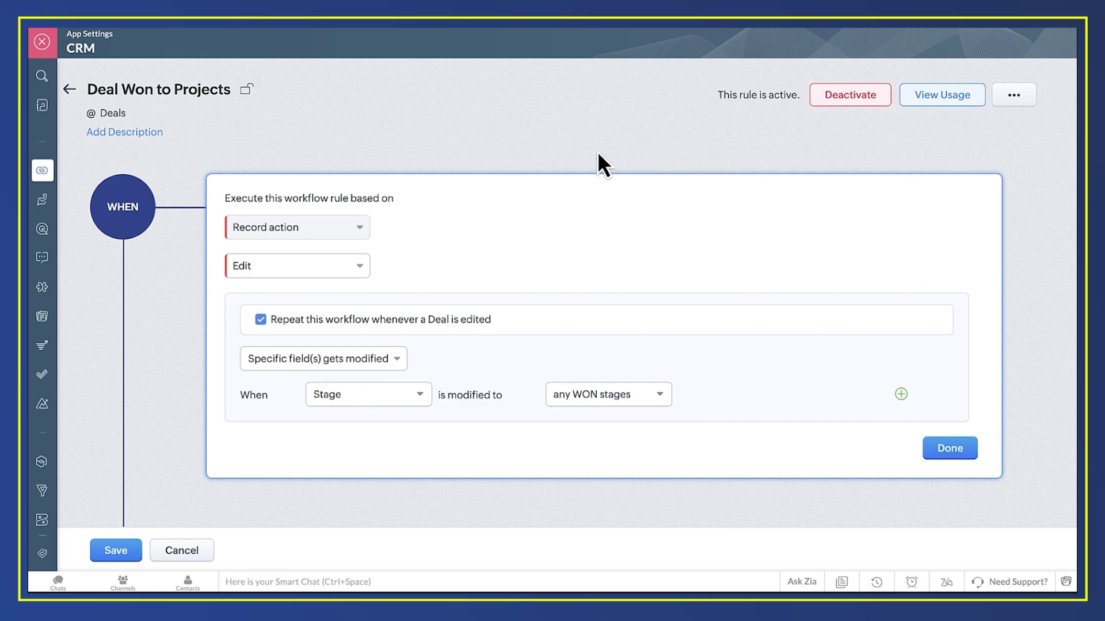
scroll(598, 164, "down", 7)
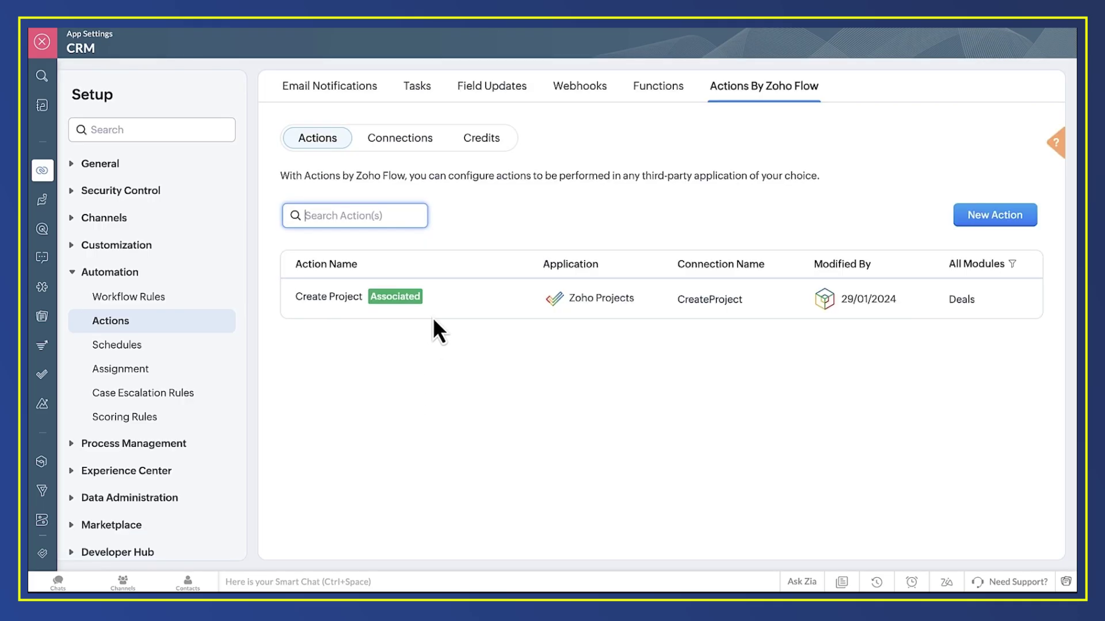
Step: Review the Create Project field mapping, which maps Deal Name and Modified Time from CRM Deals
left_click(436, 296)
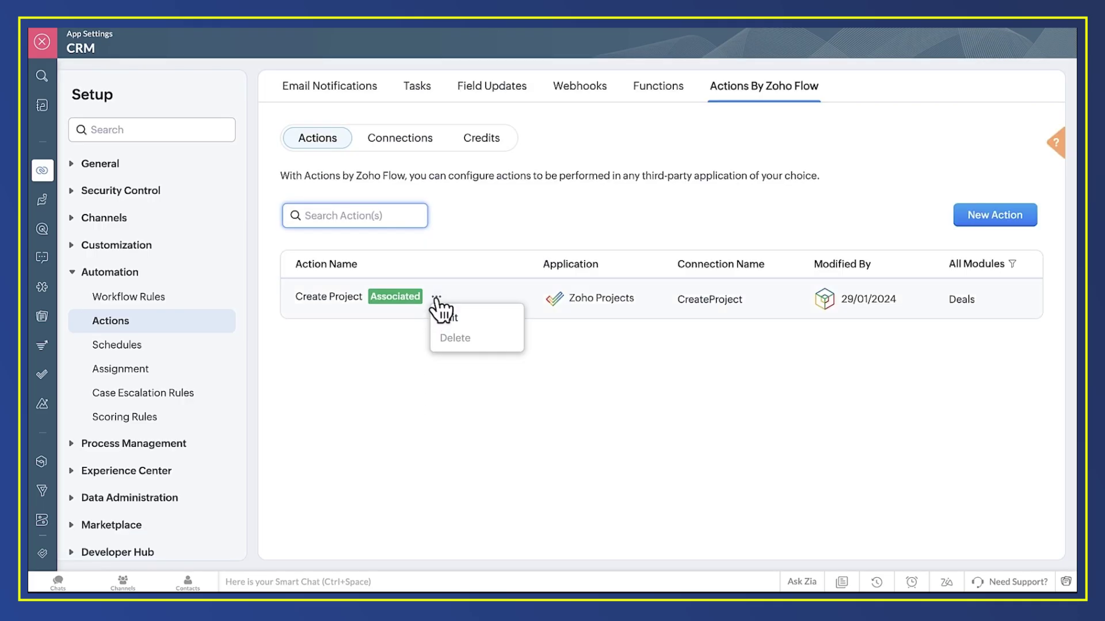
left_click(444, 318)
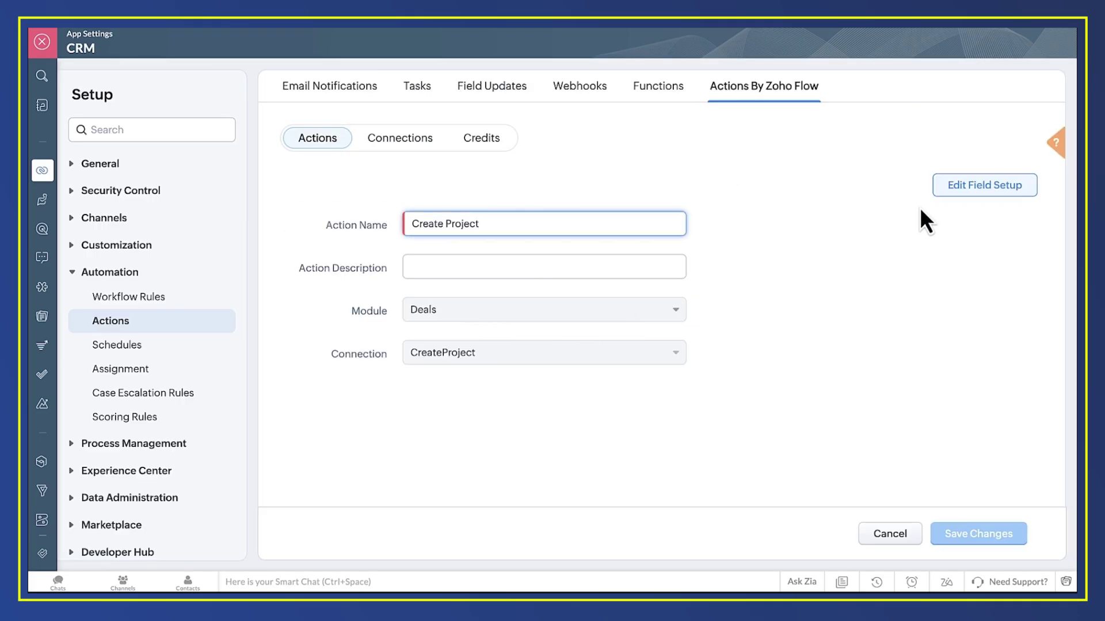
left_click(972, 198)
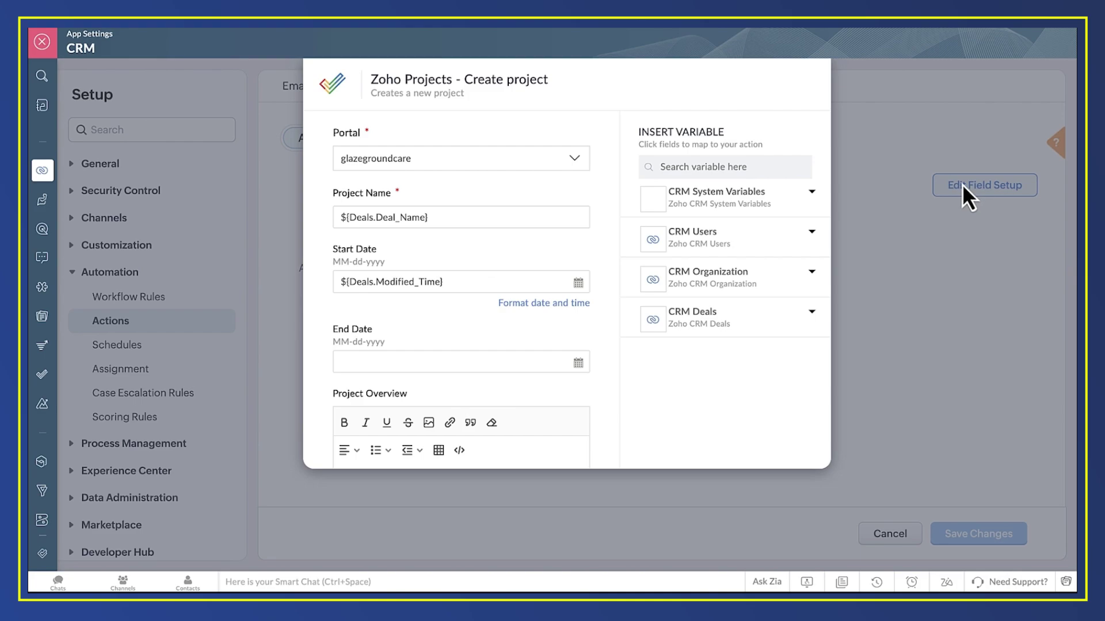
left_click(709, 329)
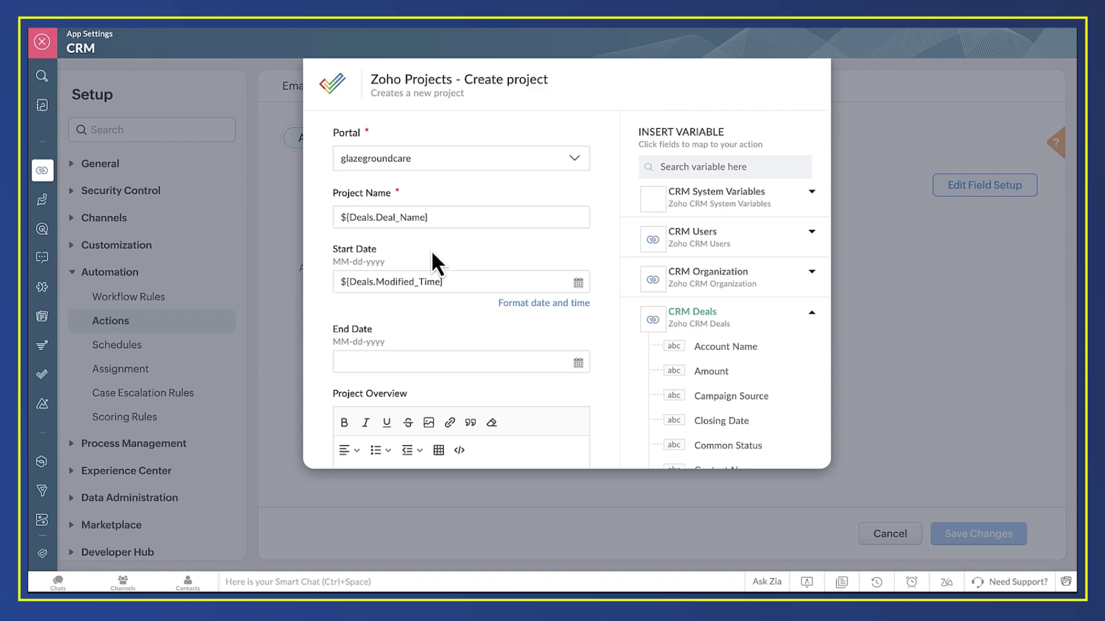
scroll(431, 251, "down", 6)
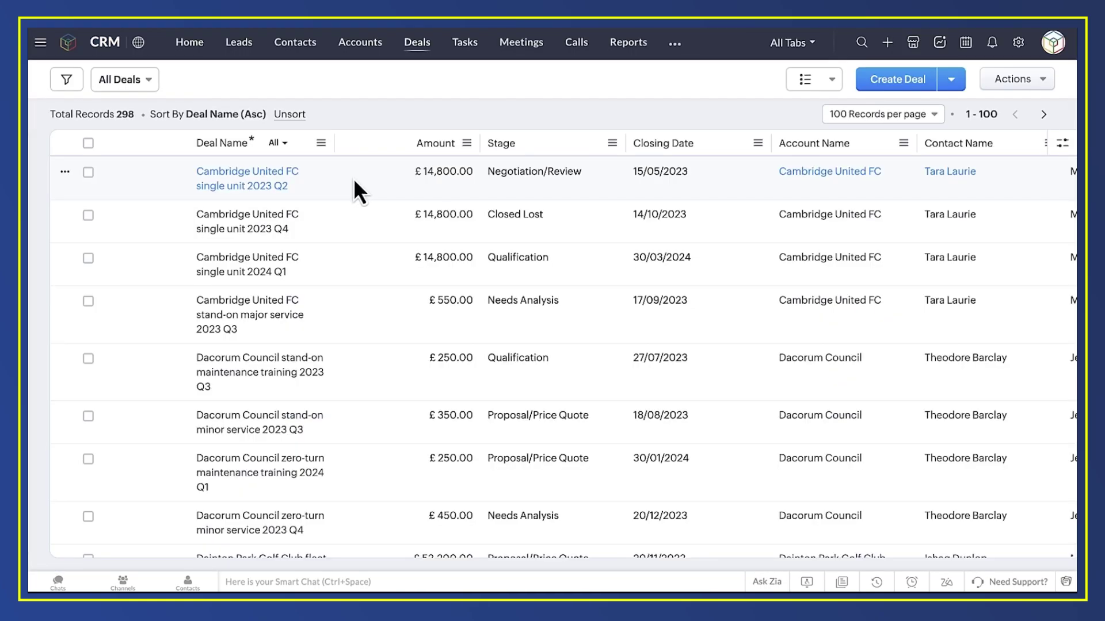
Step: Move the Cambridge United FC single unit 2023 Q2 deal to Closed Won and save
left_click(267, 177)
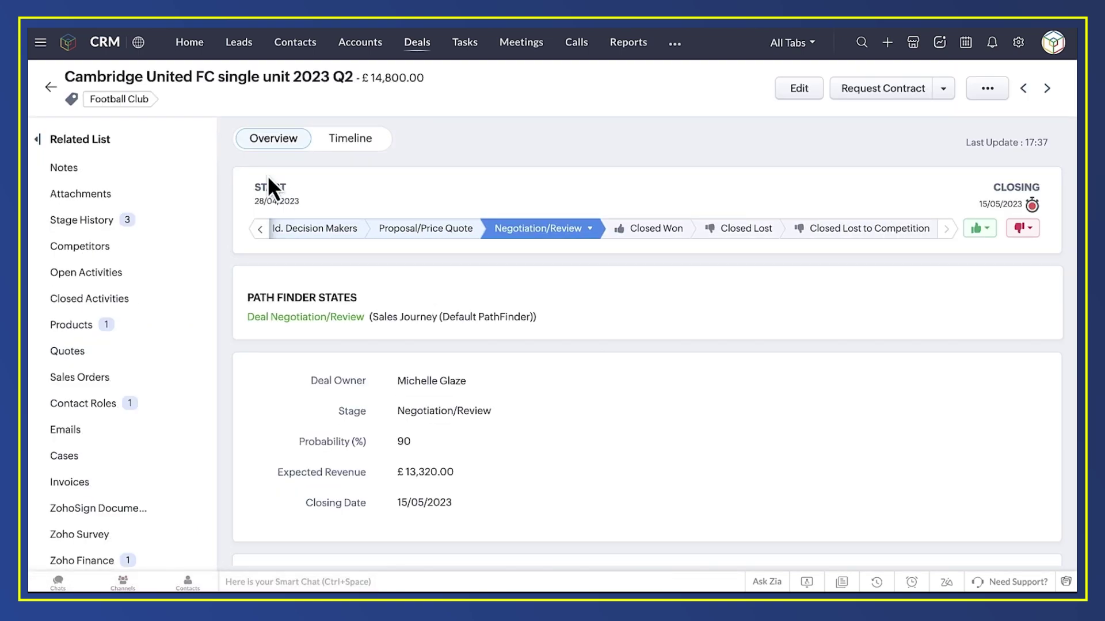
left_click(651, 232)
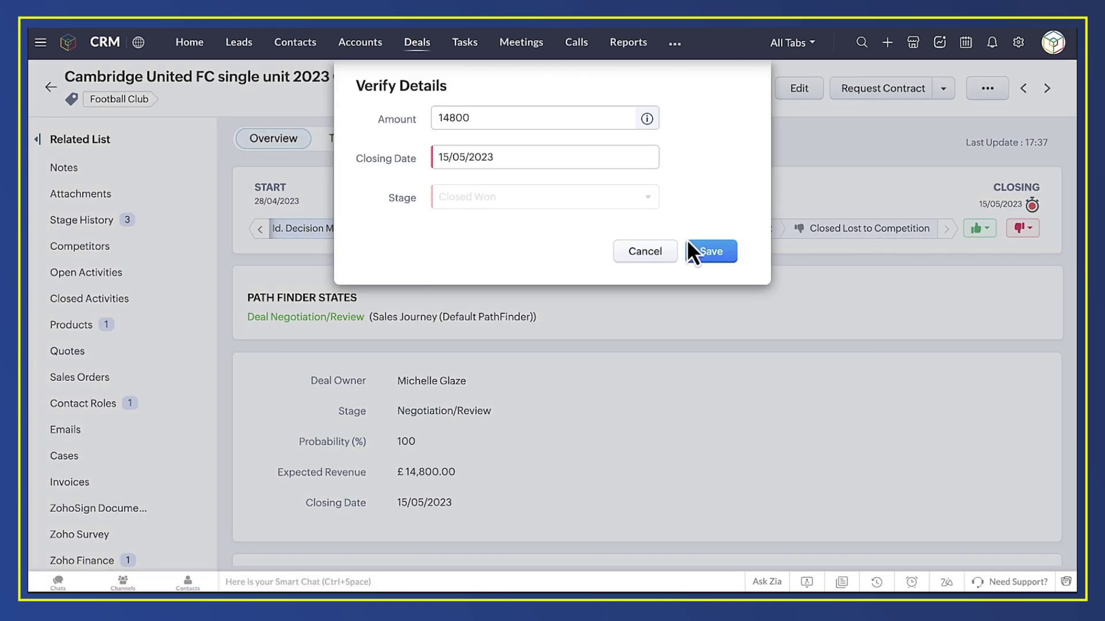
left_click(713, 252)
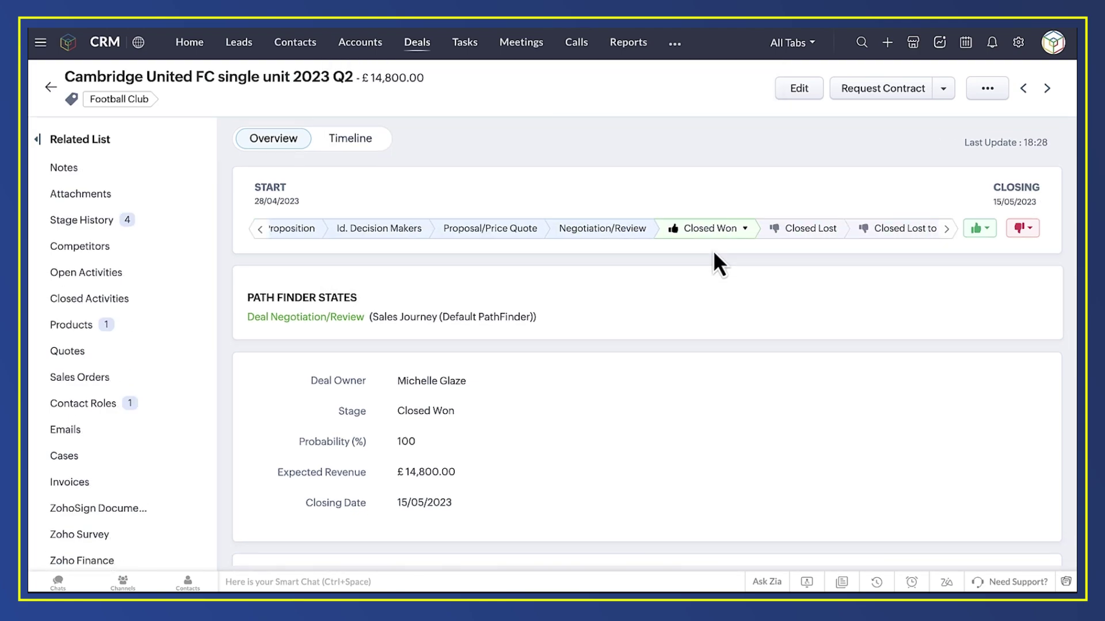